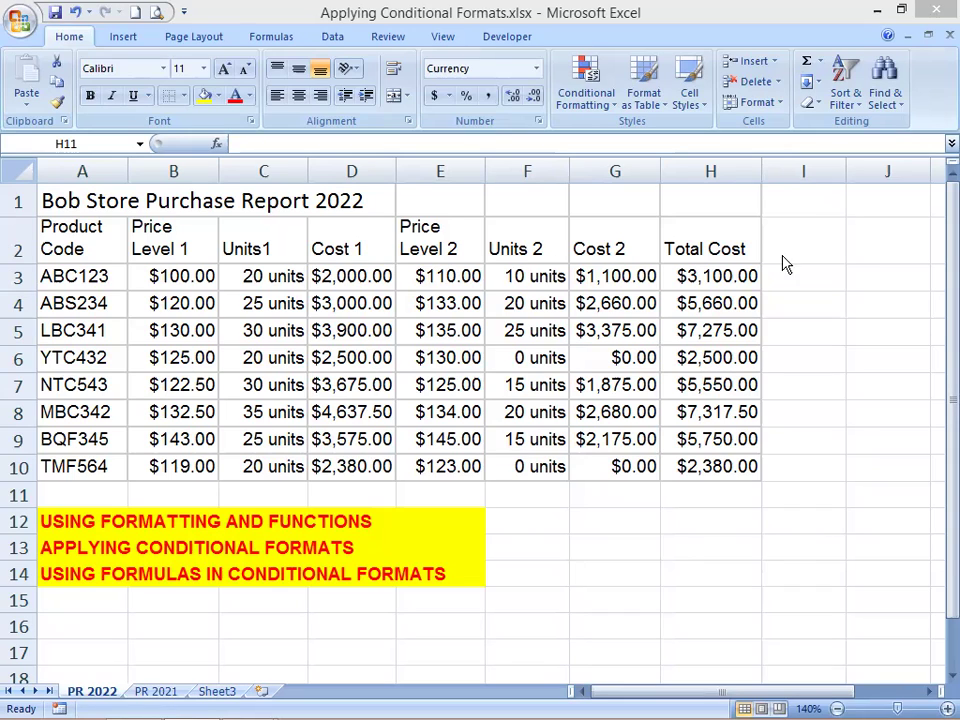
Total the Total Cost values H3:H10 with a SUM formula in cell H11.
left_click(705, 502)
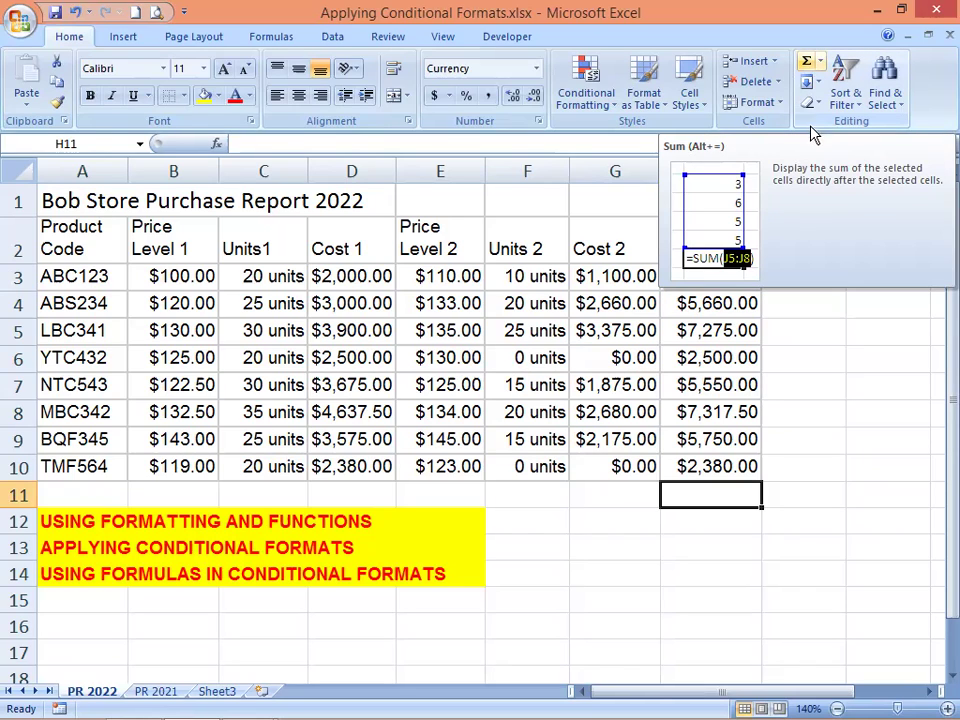
key("alt+equal")
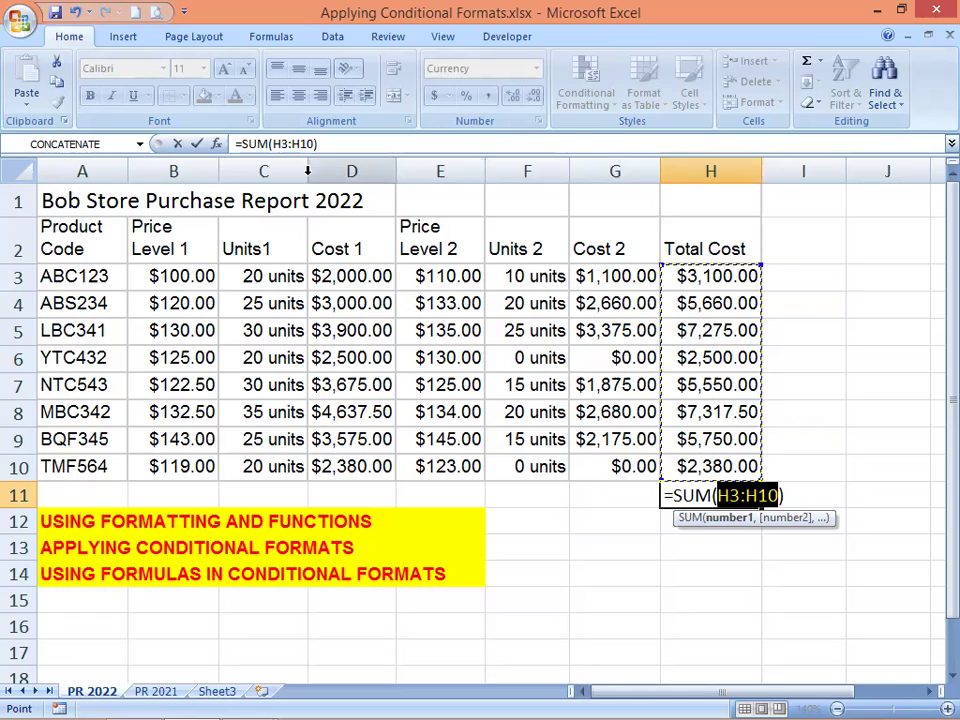
left_click(199, 148)
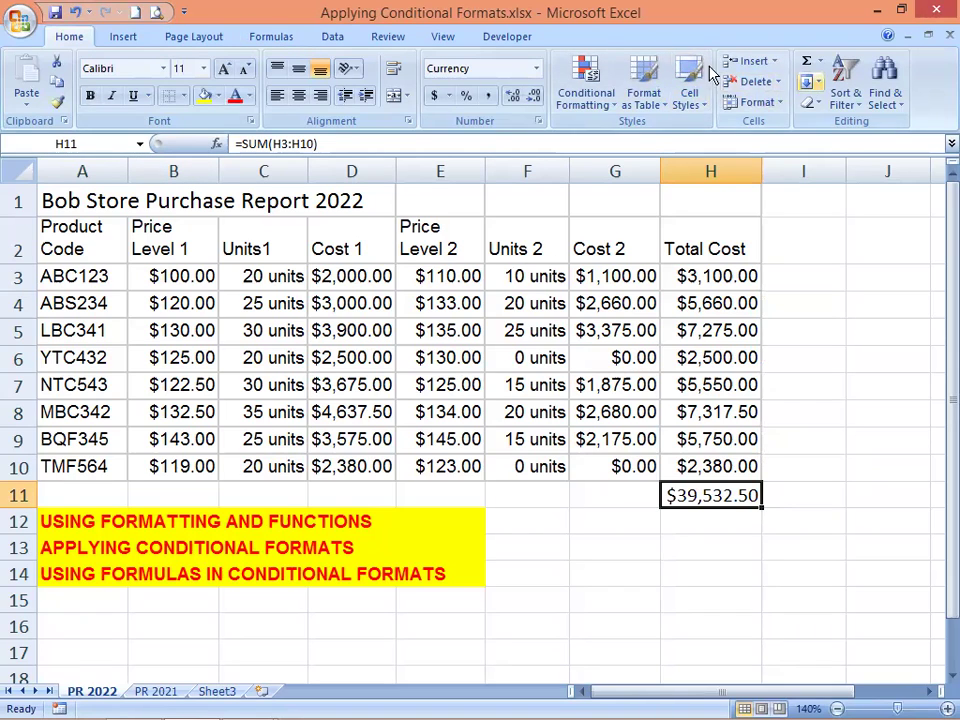
Add a Greater Than conditional format to H11 for values over 40000, using Light Red Fill with Dark Red Text.
left_click(590, 70)
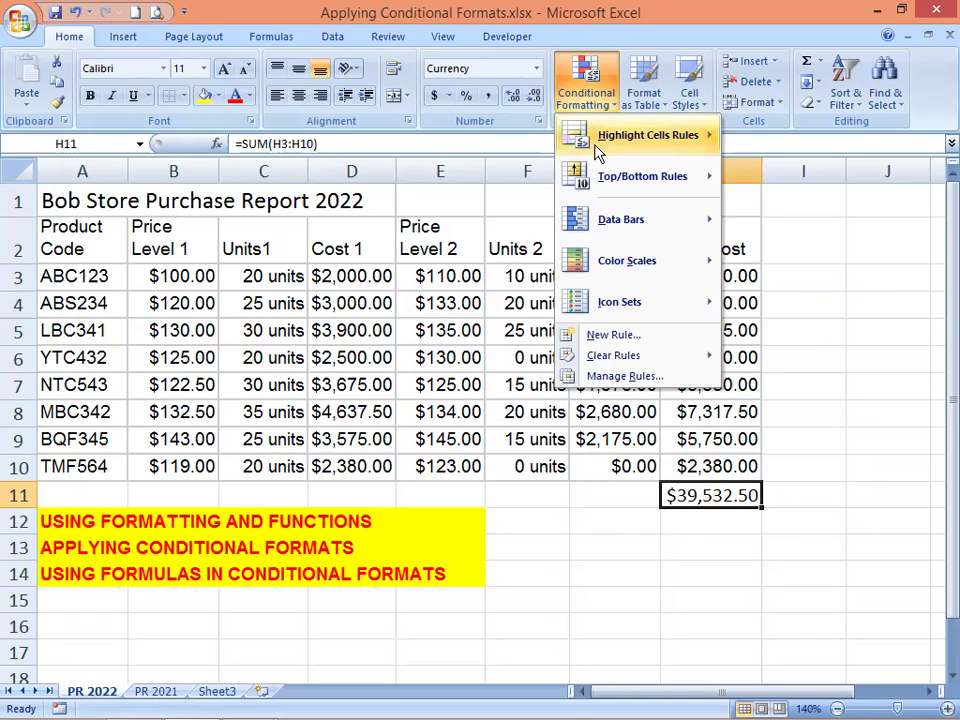
mouse_move(575, 135)
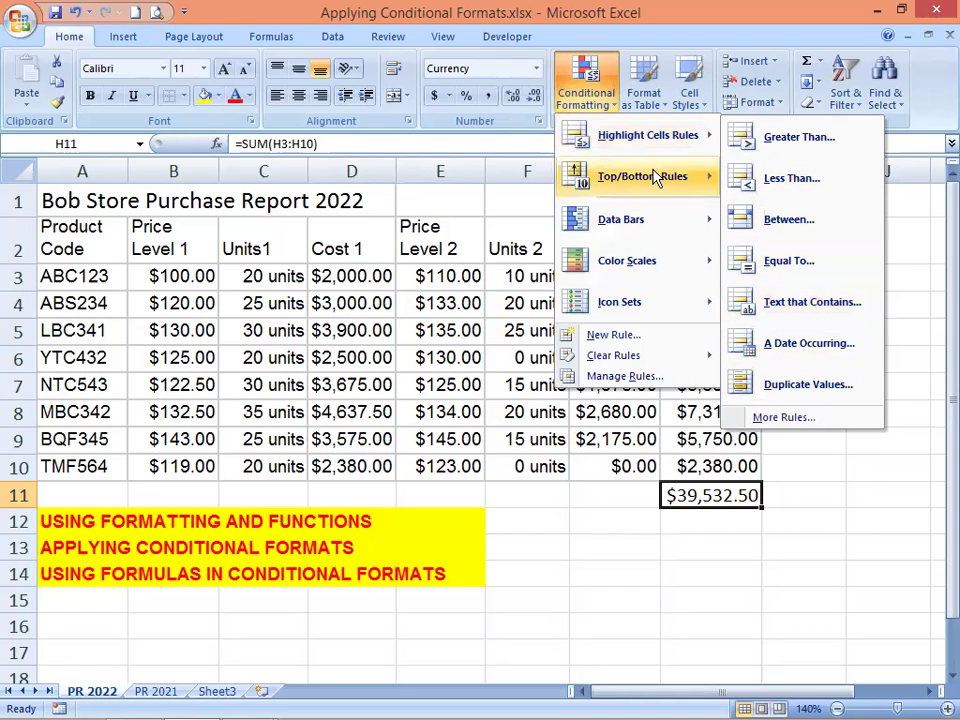
mouse_move(655, 178)
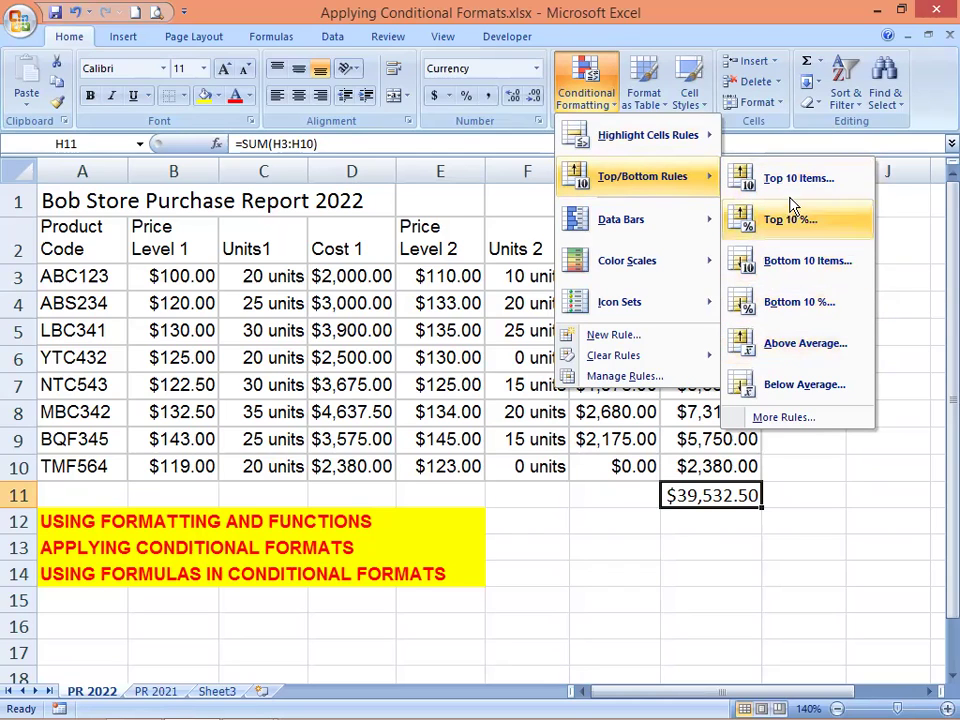
mouse_move(630, 262)
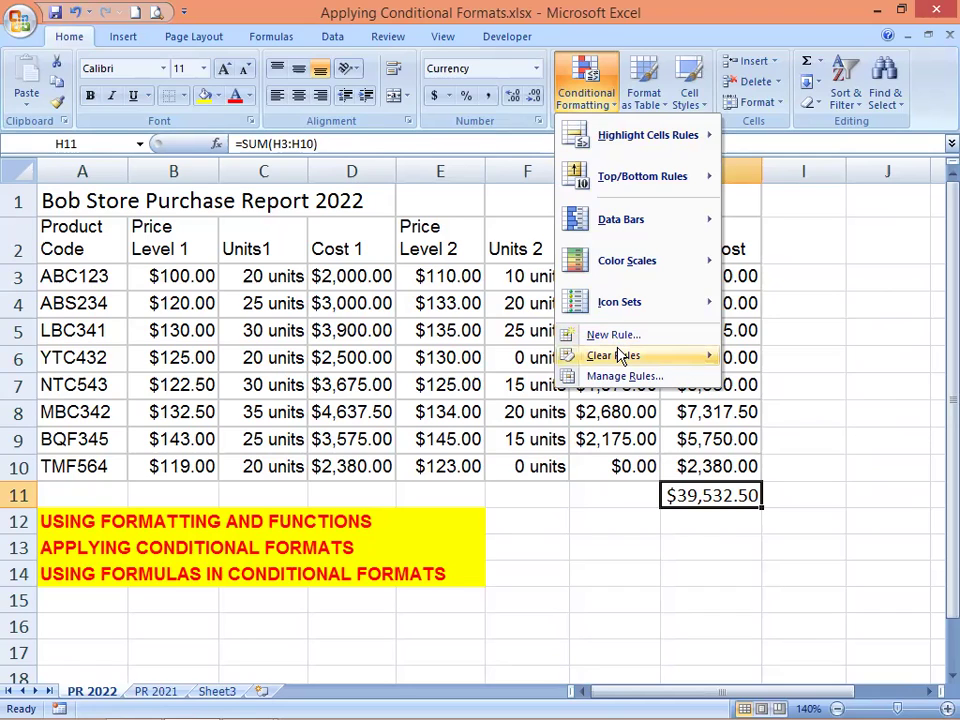
mouse_move(620, 356)
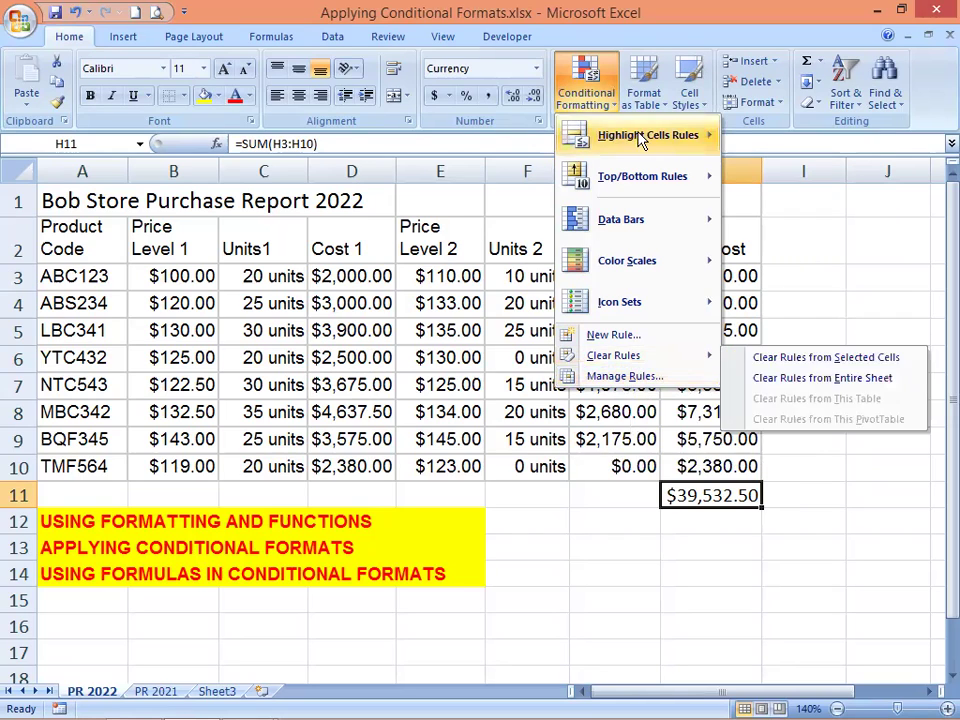
mouse_move(639, 138)
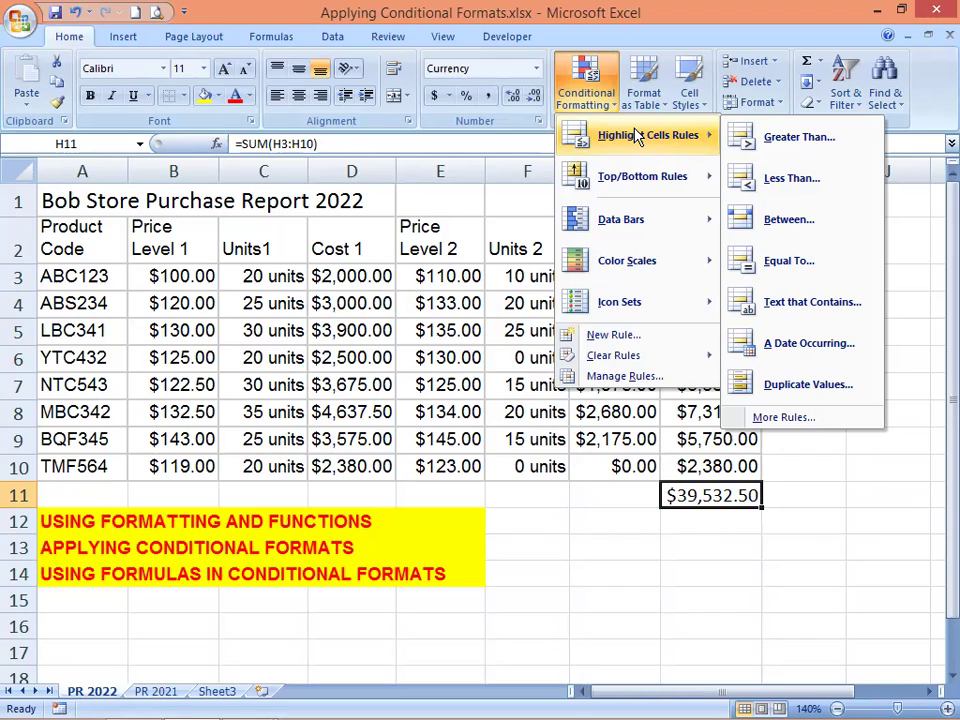
left_click(786, 140)
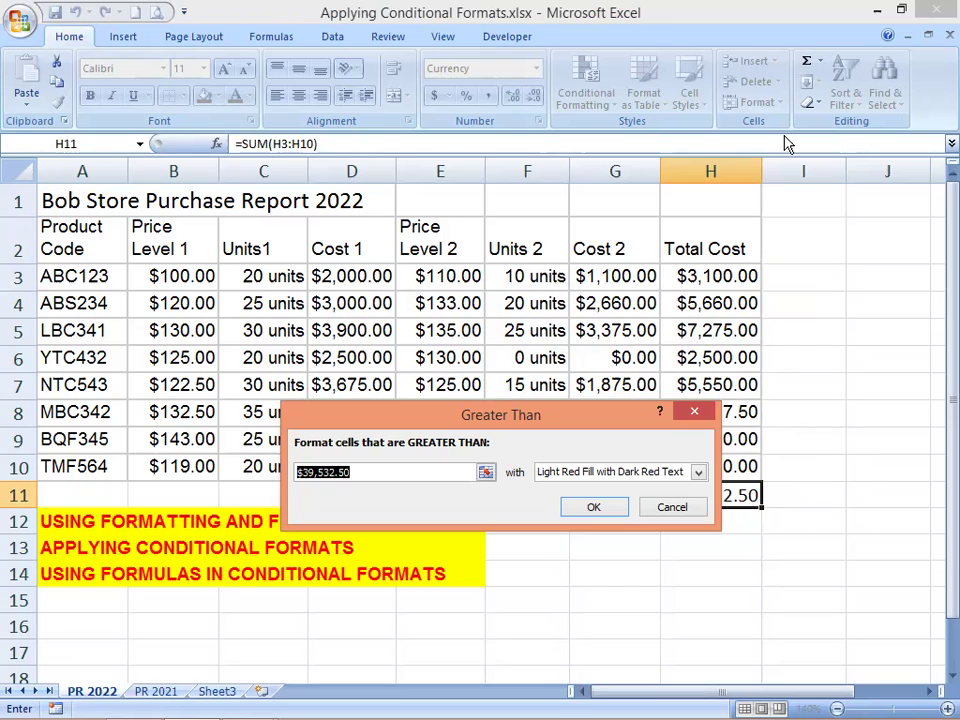
type("40000")
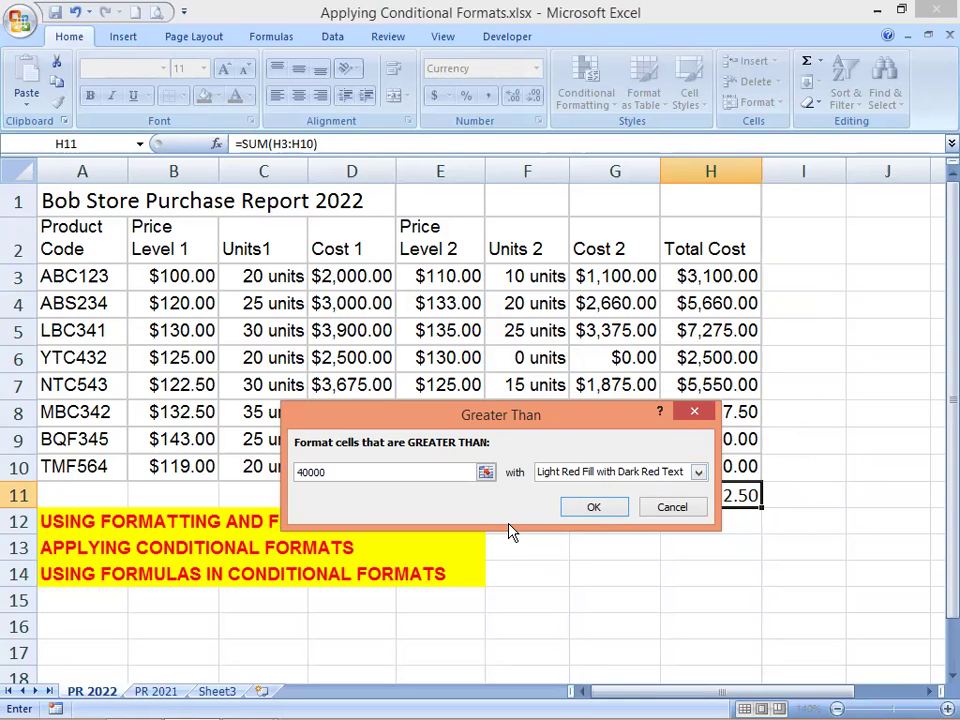
left_click(573, 508)
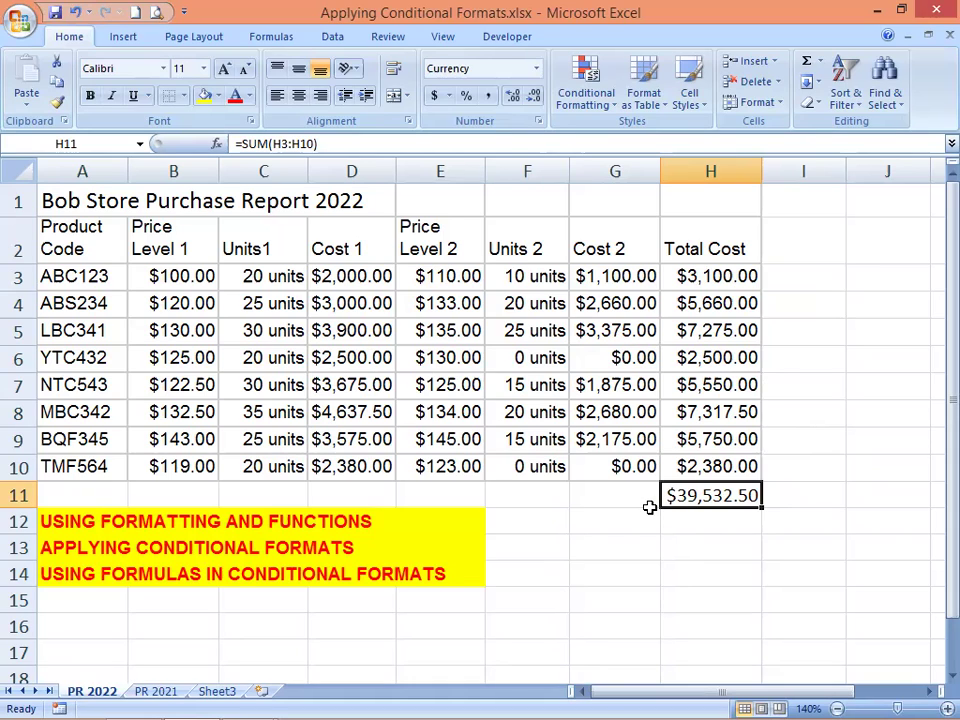
Check the underlying value stored in the first Units 2 cell, F3.
left_click(521, 269)
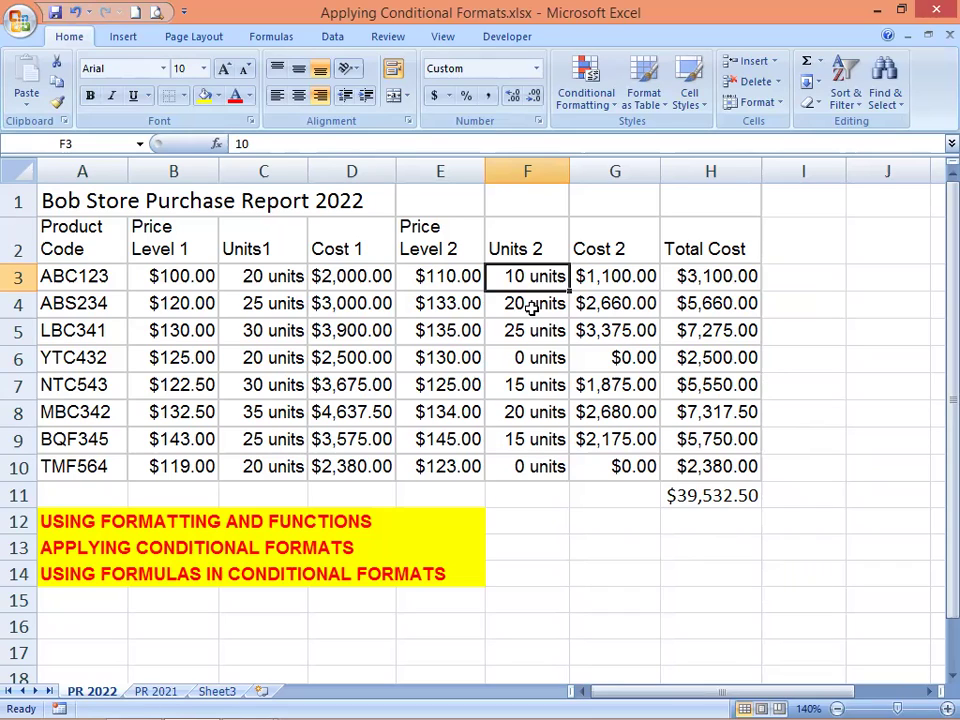
left_click(255, 144)
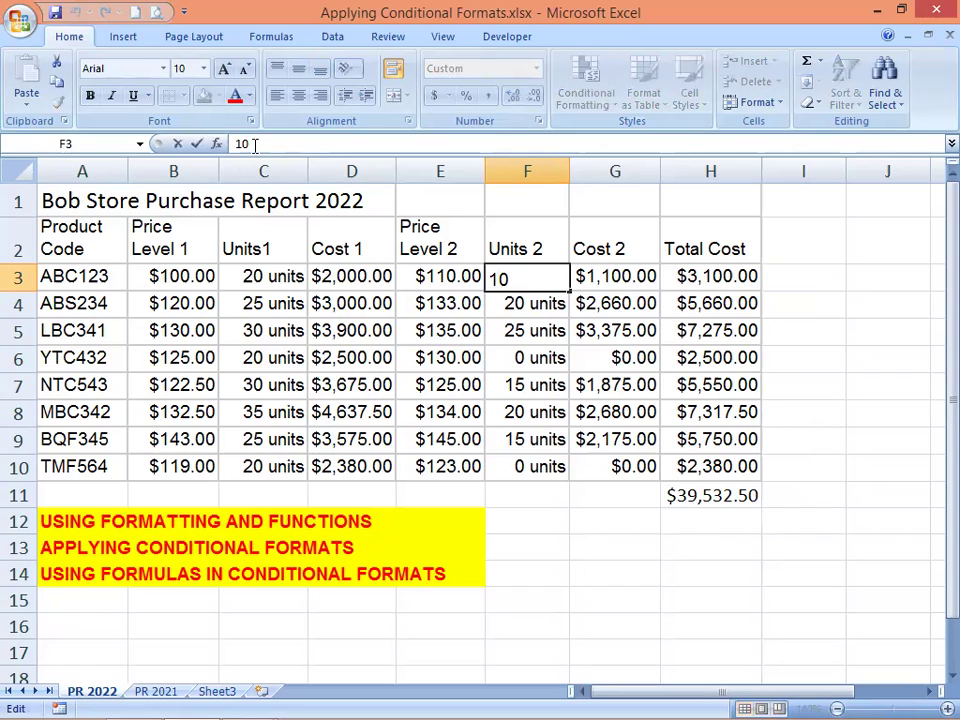
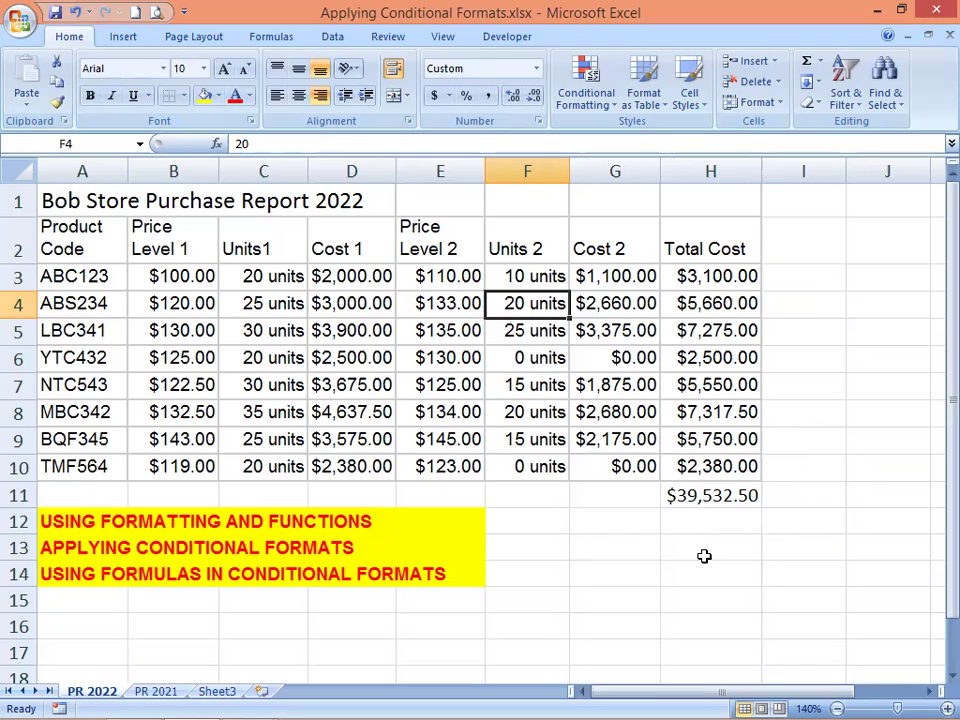
Enter the text "20 UNITS" in cell F13 and "10 UNITS" in cell F14.
left_click(539, 554)
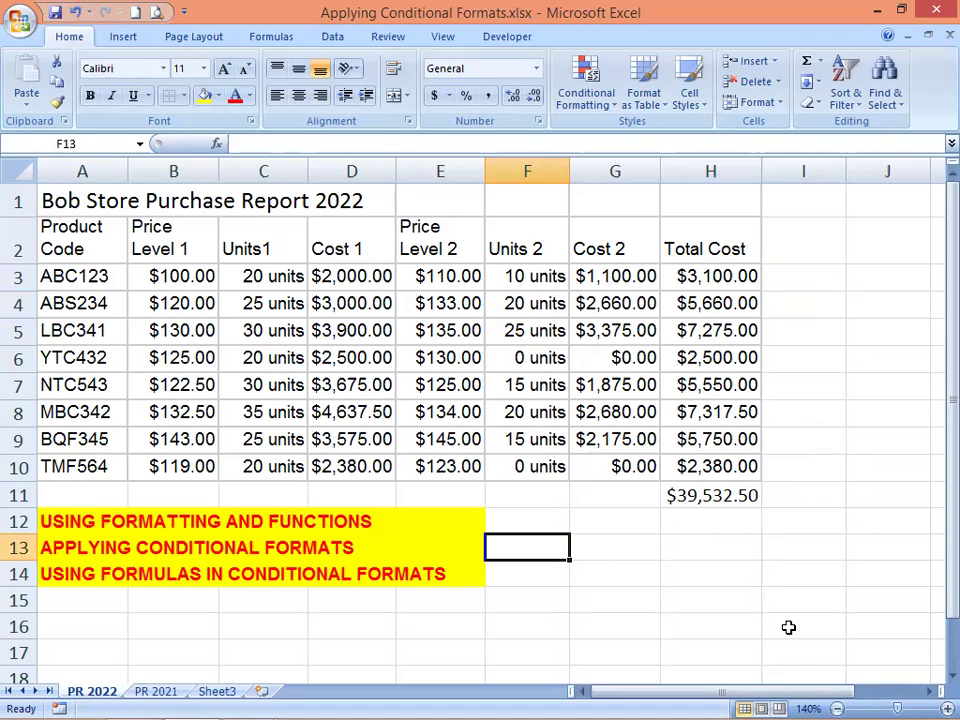
type("20")
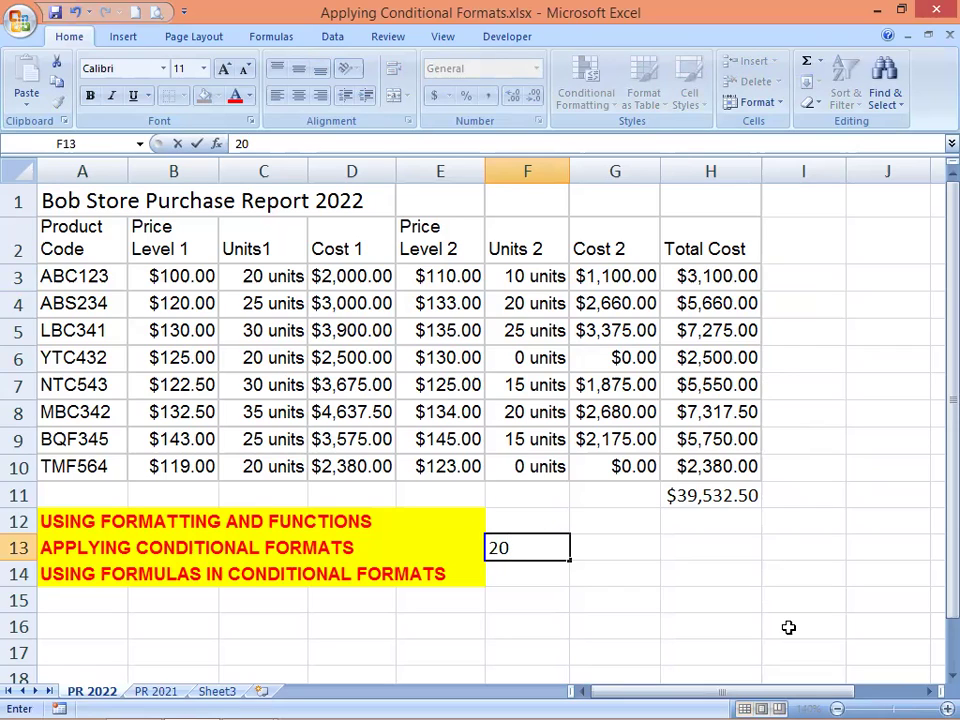
type(" UNIY")
key("BackSpace")
type("TS")
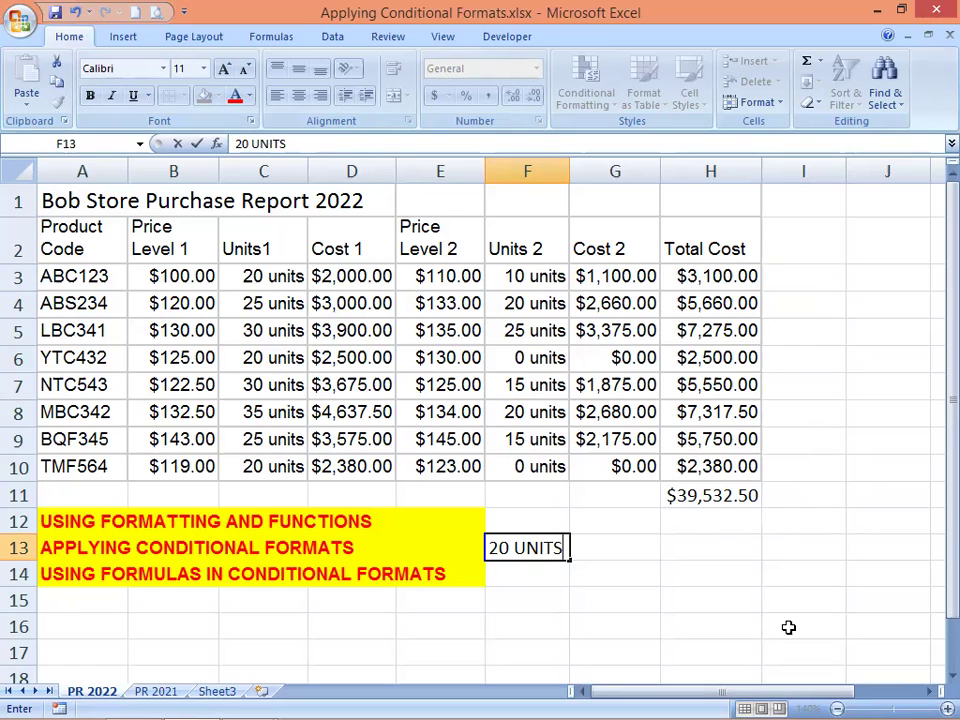
key("Return")
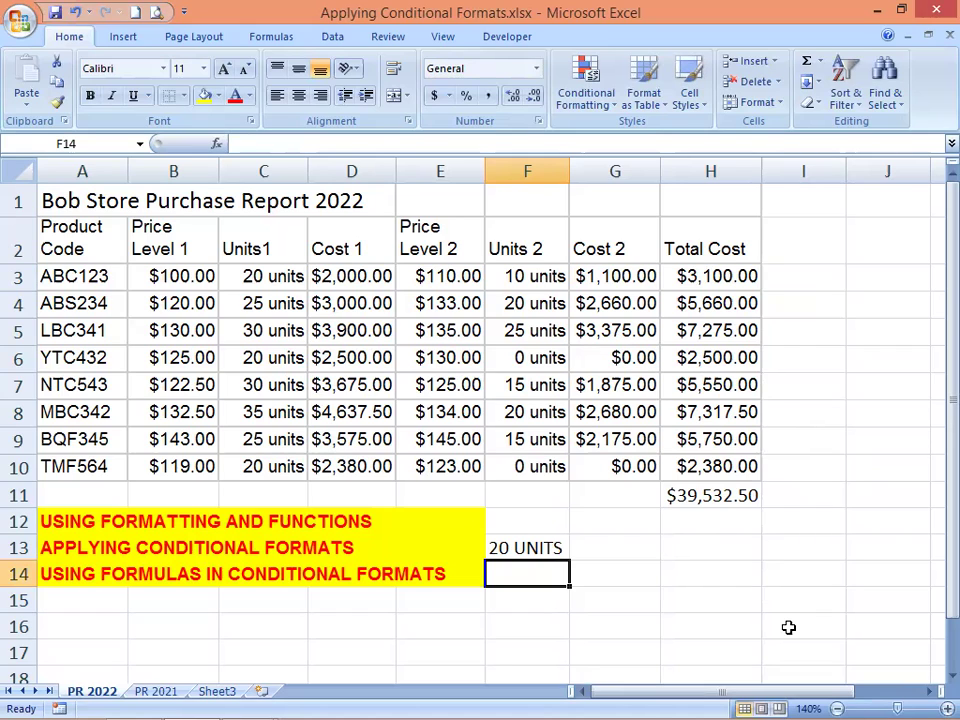
type("10")
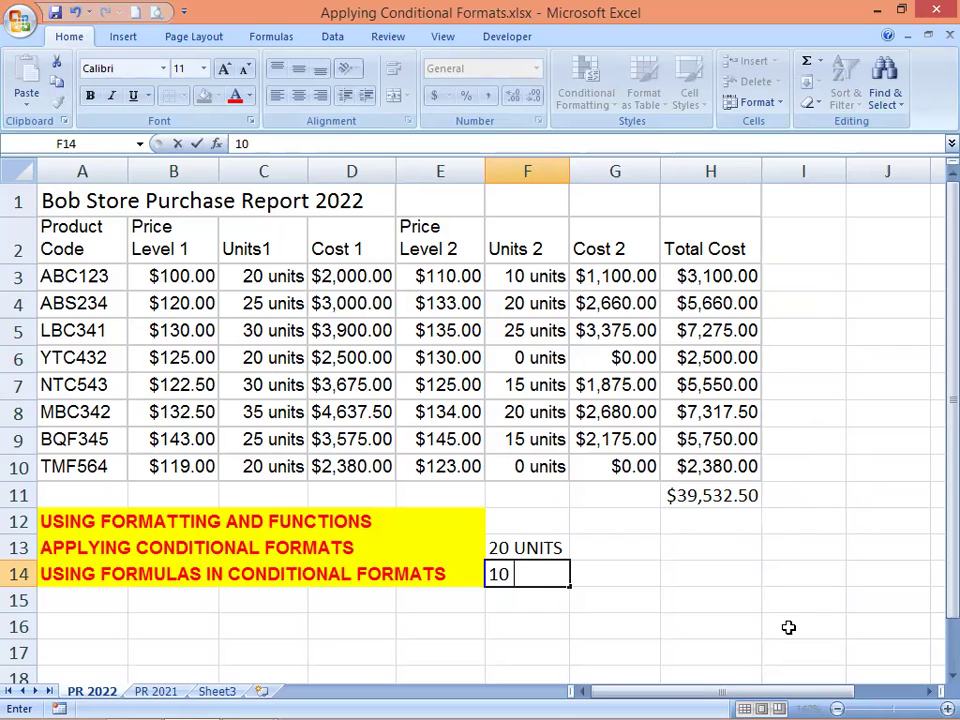
type(" UNITS")
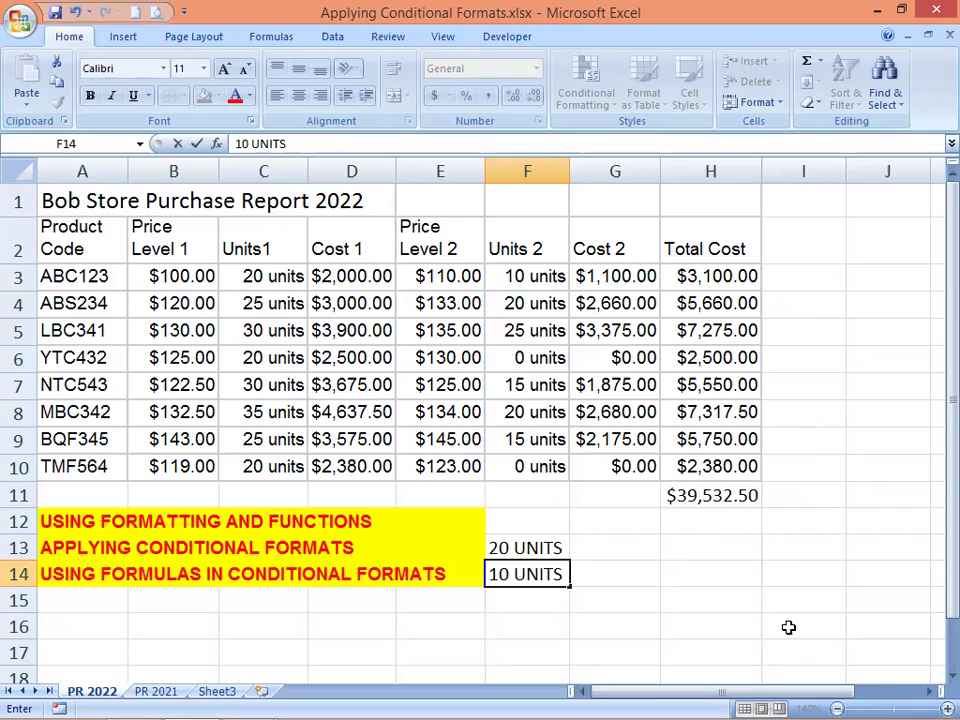
key("Return")
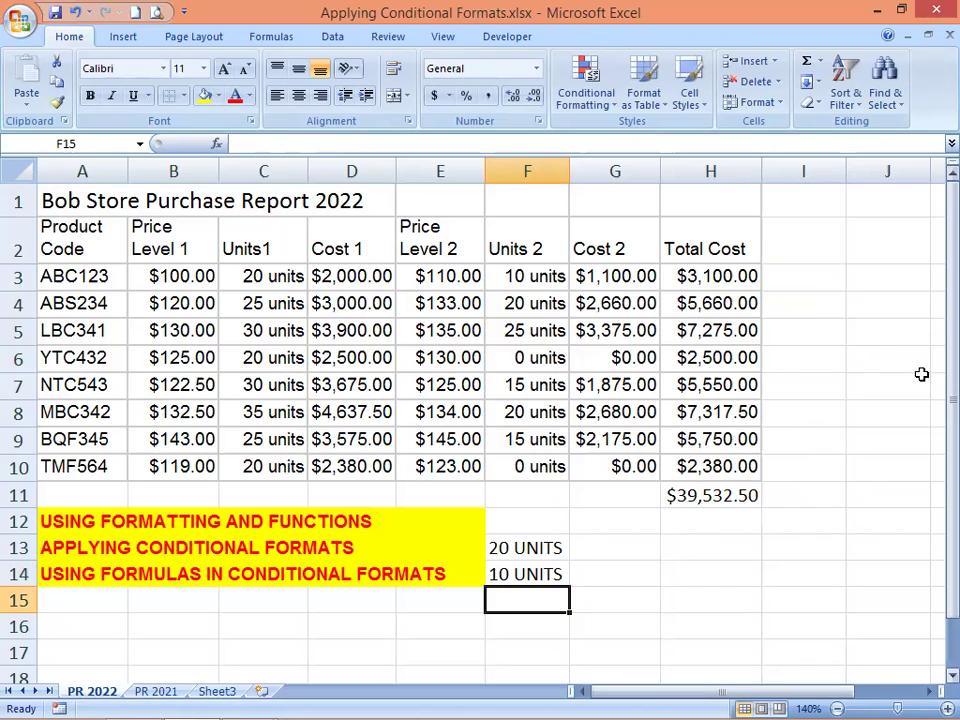
Try to total the text entries F13:F14 with a SUM formula in F15, and clear that formula.
left_click(808, 67)
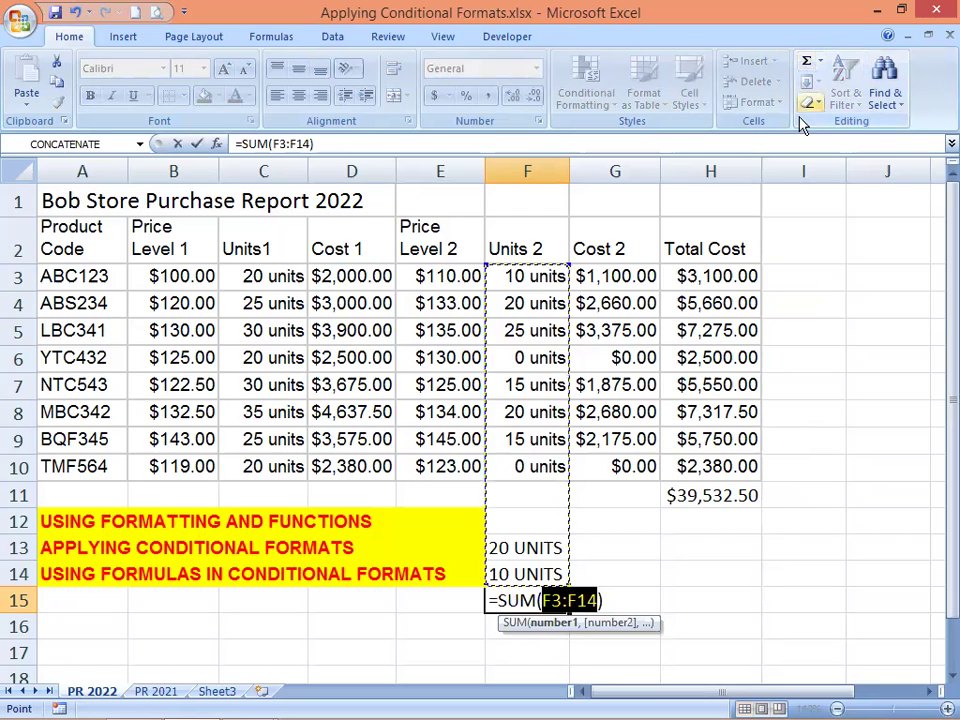
left_click(513, 545)
left_click_drag(513, 545, 513, 571)
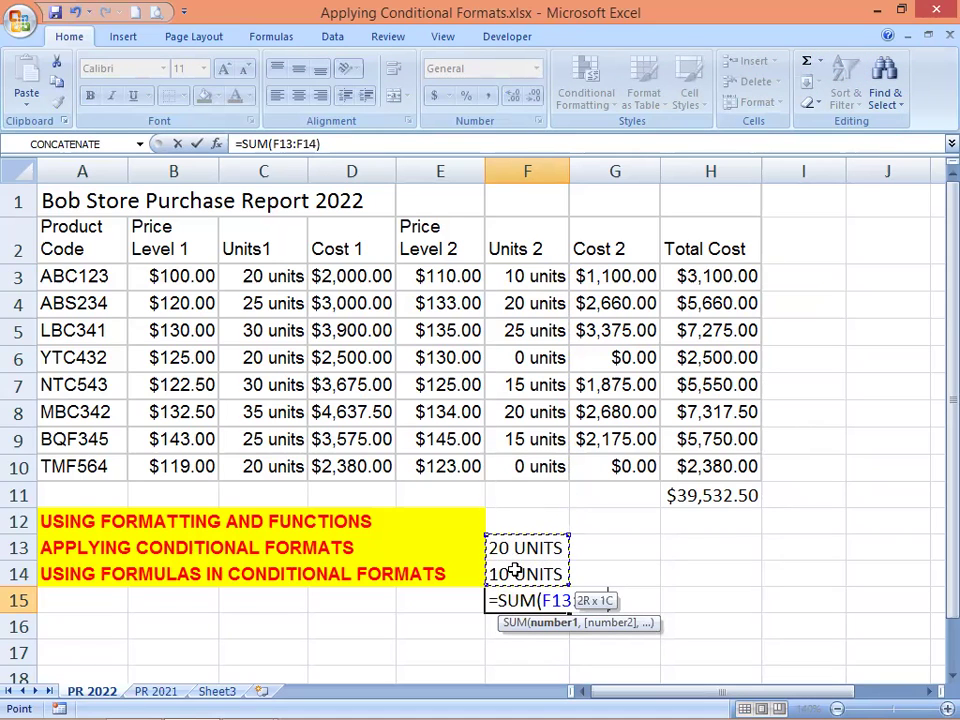
key("Return")
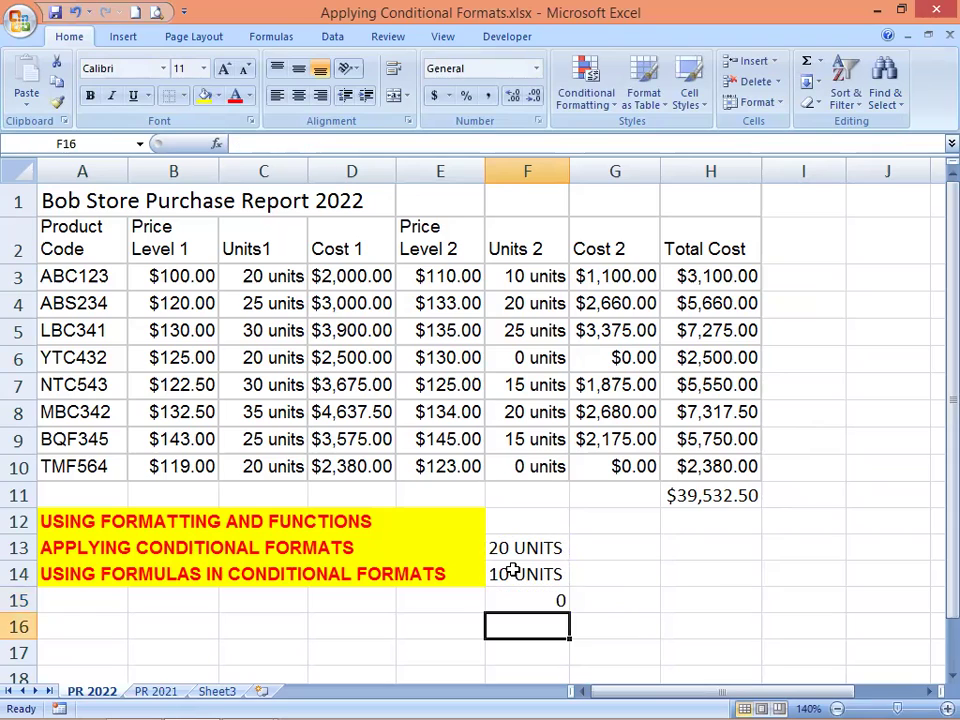
key("Up")
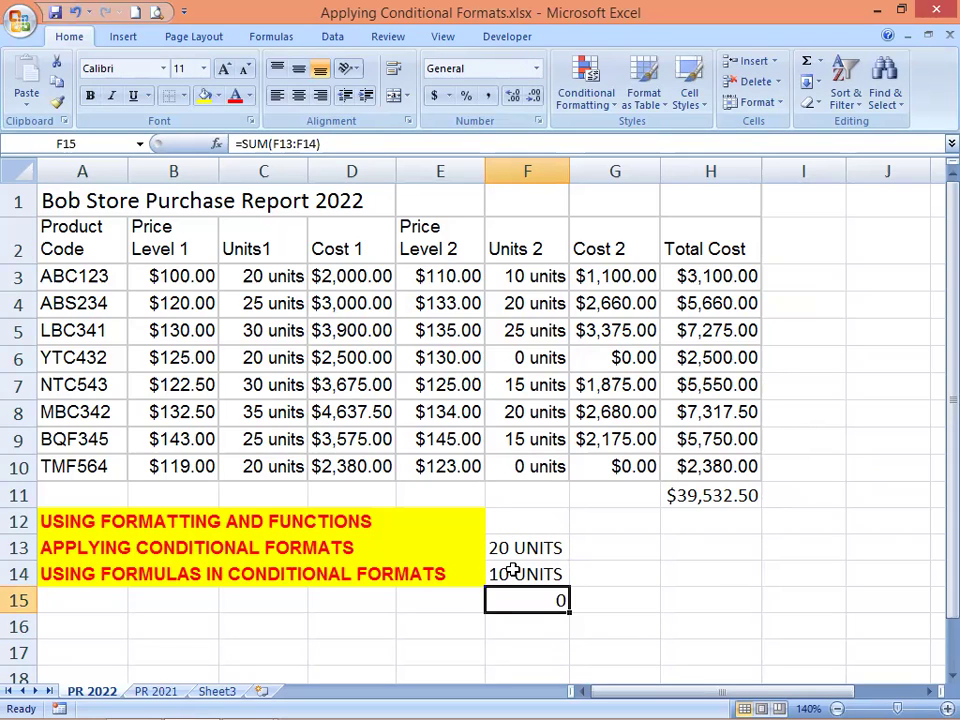
key("Delete")
Examine the stored contents of F13 and F14 and compare them with the Units 2 cells and the NTC543 row.
key("Up")
key("Up")
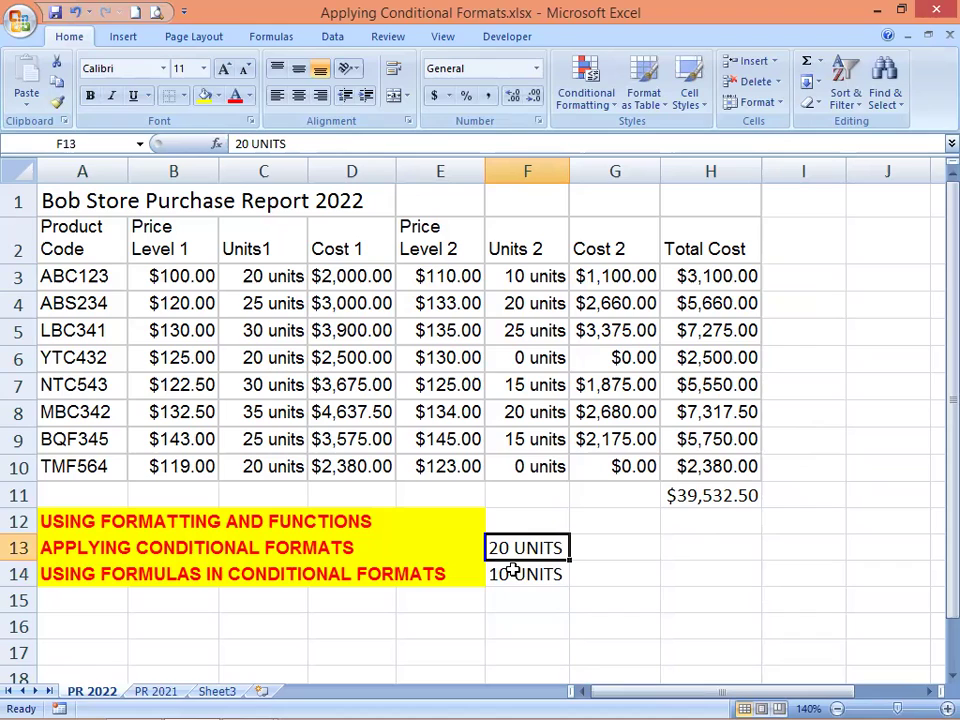
left_click(512, 571)
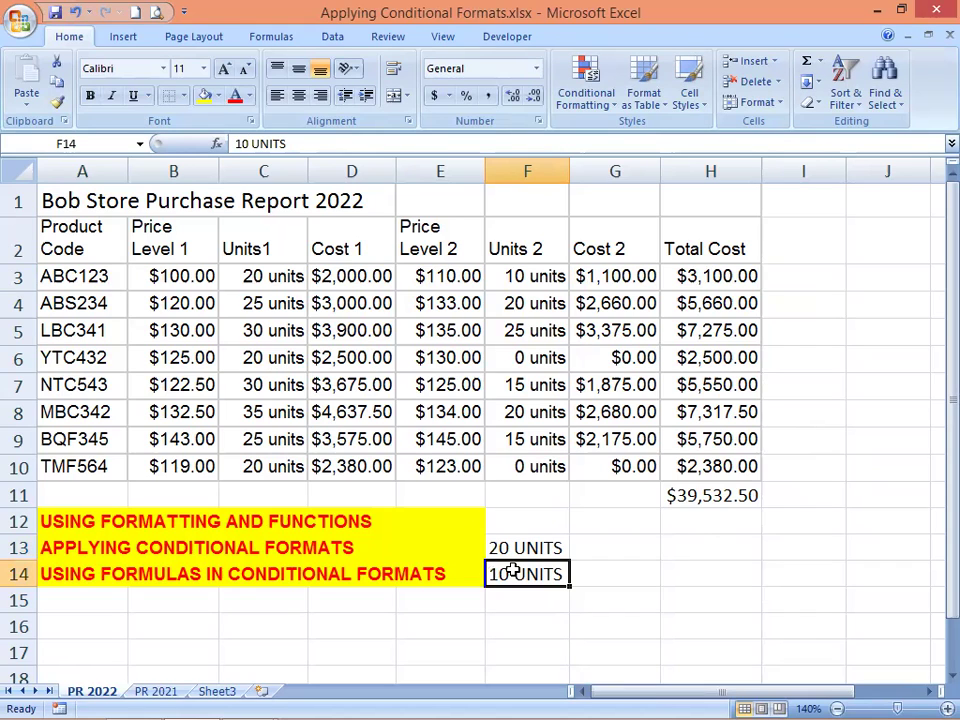
key("Up")
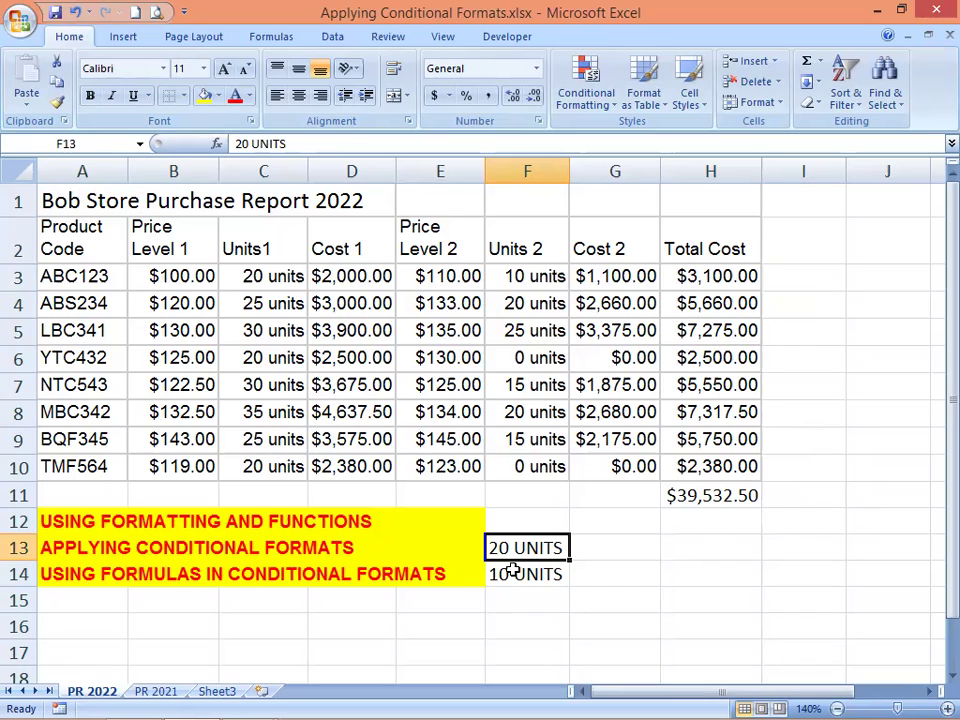
key("Up")
key("Up")
key("Up")
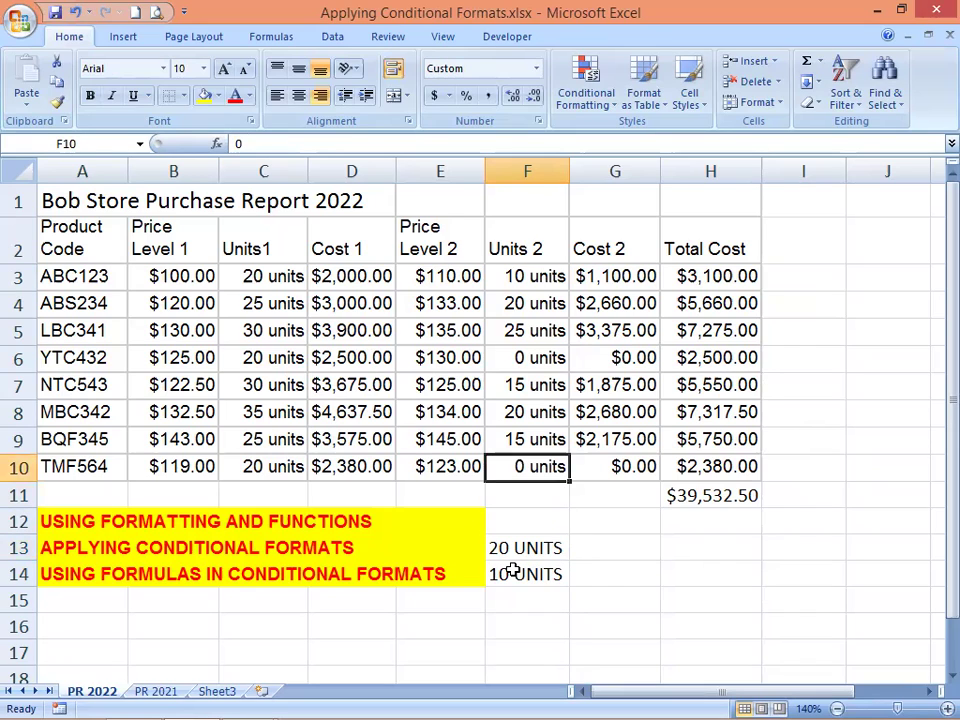
key("Up")
key("Up")
key("Up")
key("Left")
key("Left")
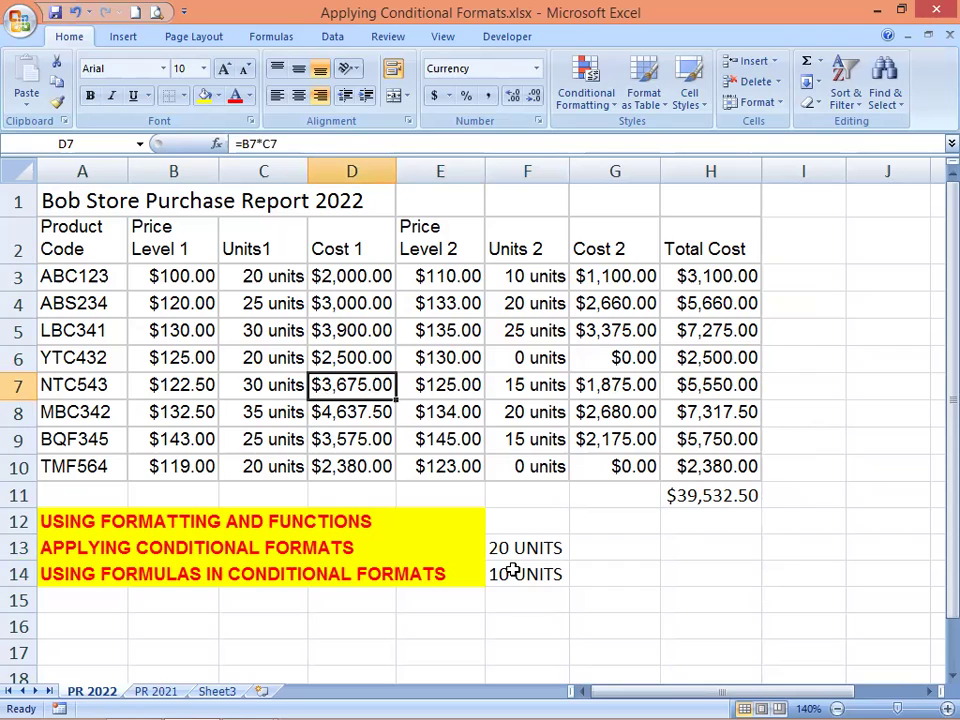
key("Left")
key("Left")
key("Right")
key("Left")
key("Left")
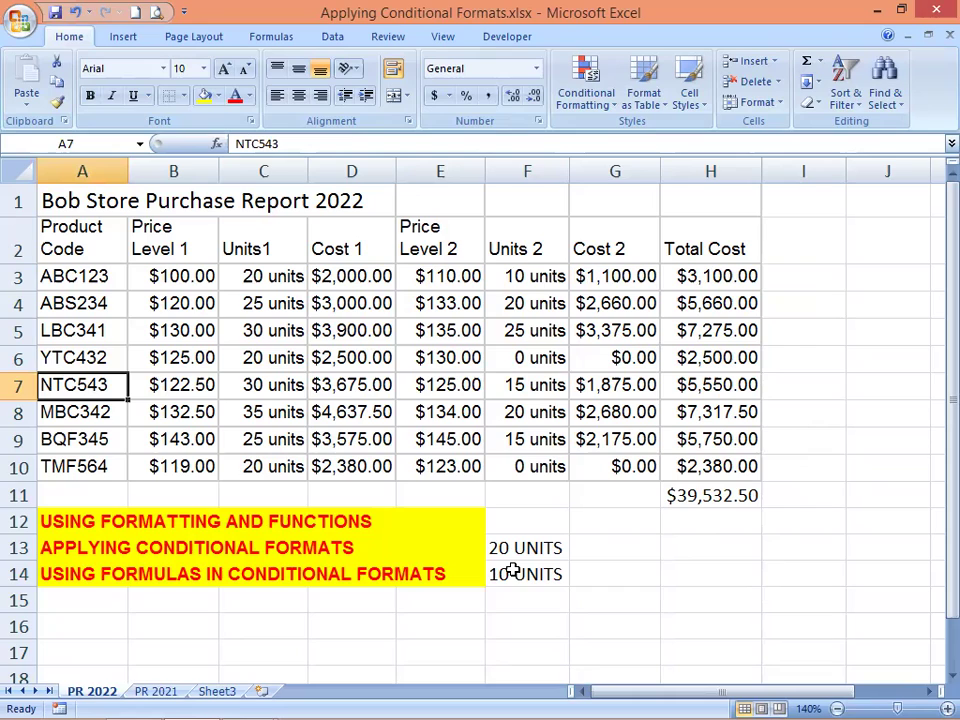
Examine the YTC432 row across to its Units 2 value and compare that column's stored values with the text in F13.
left_click(77, 357)
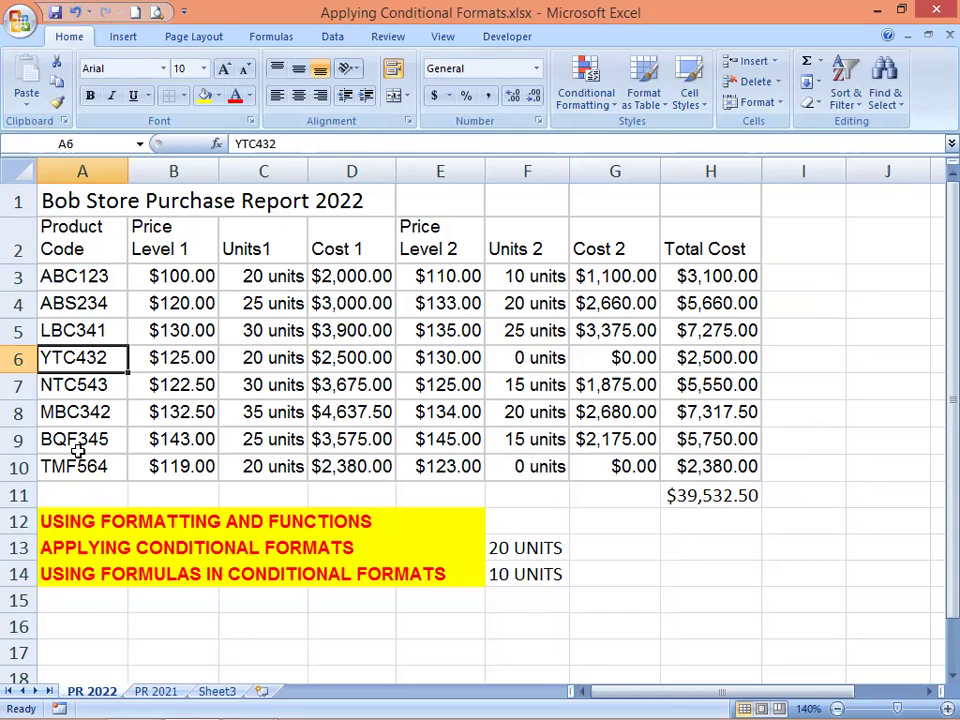
key("Right")
key("Right")
key("Right")
key("Right")
key("Right")
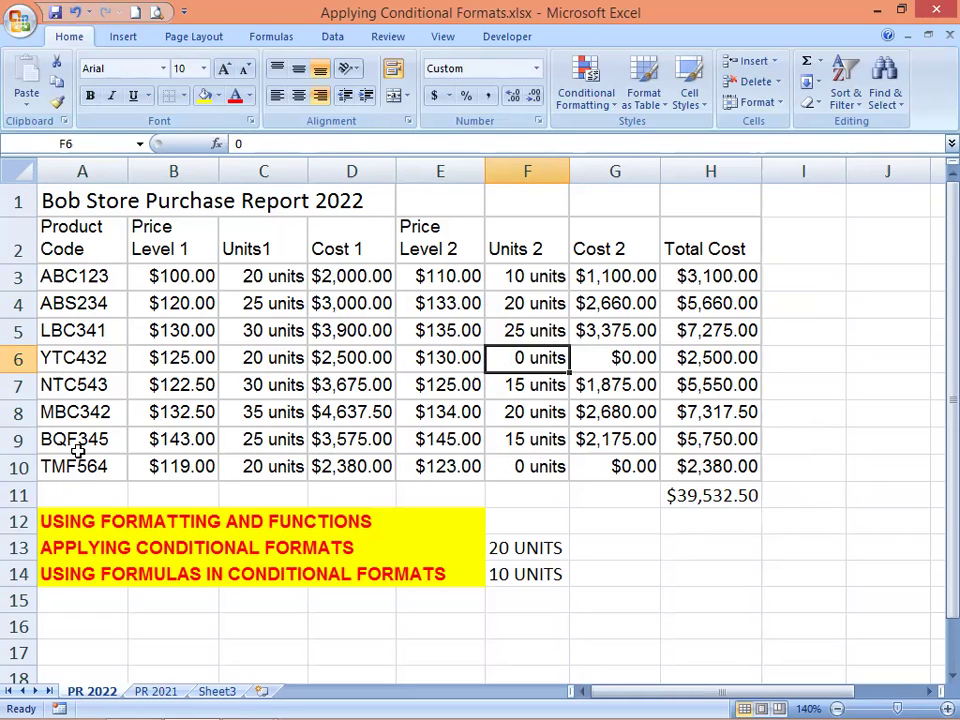
key("Down")
key("Down")
key("Down")
key("Down")
key("Down")
key("Down")
key("Down")
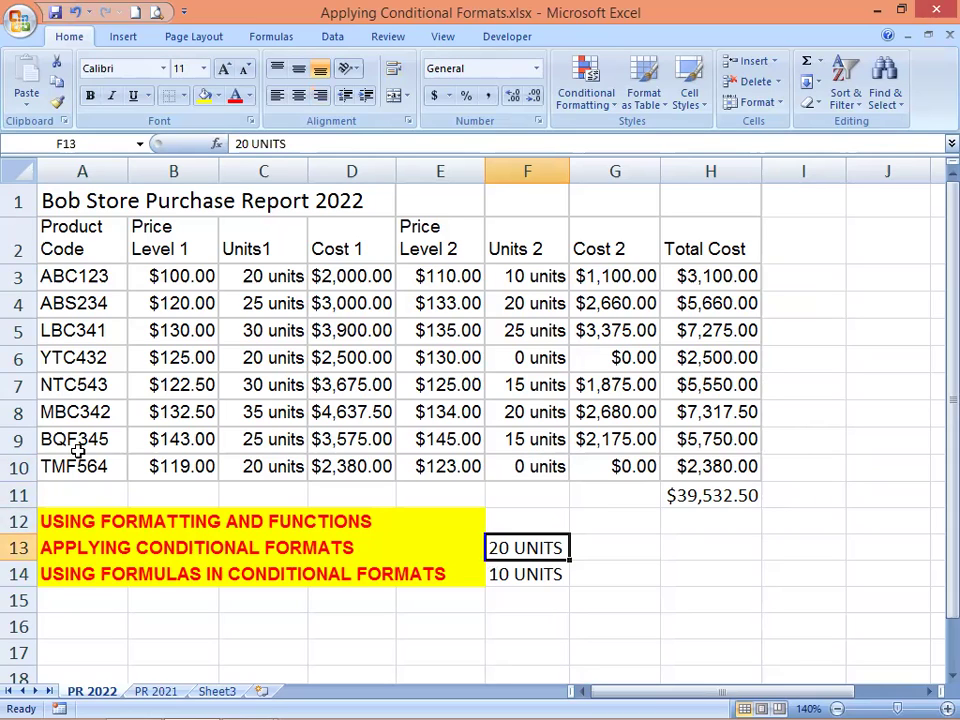
Clear the text entries in F13:F14 and set the ABC123 Units 2 value in F3 to 20, checking the total in H11.
key("shift+Down")
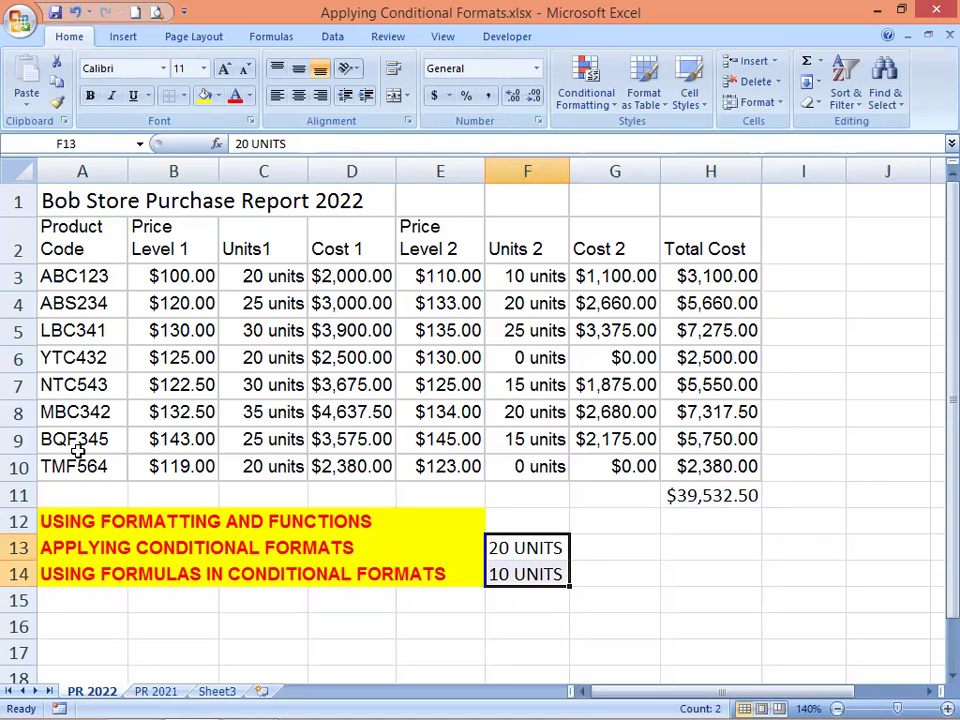
key("Delete")
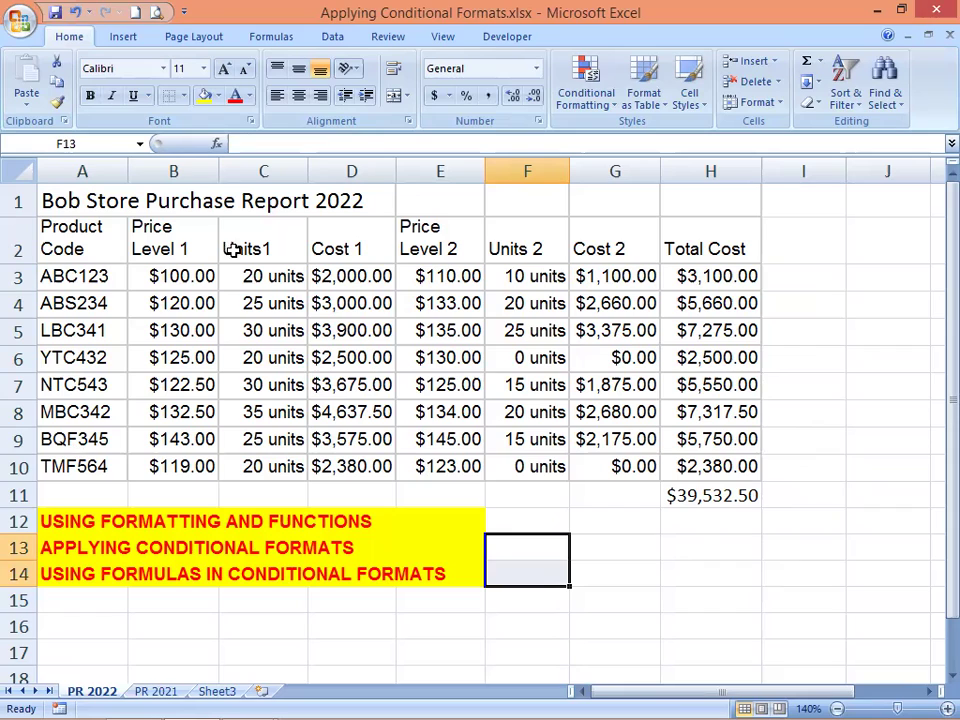
left_click(518, 278)
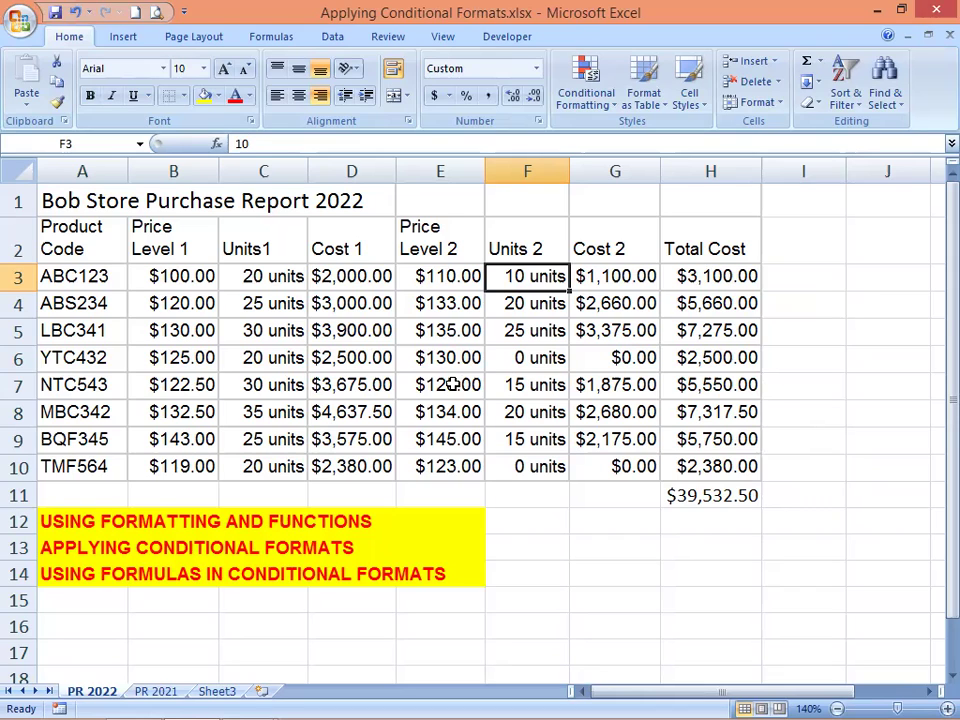
type("20")
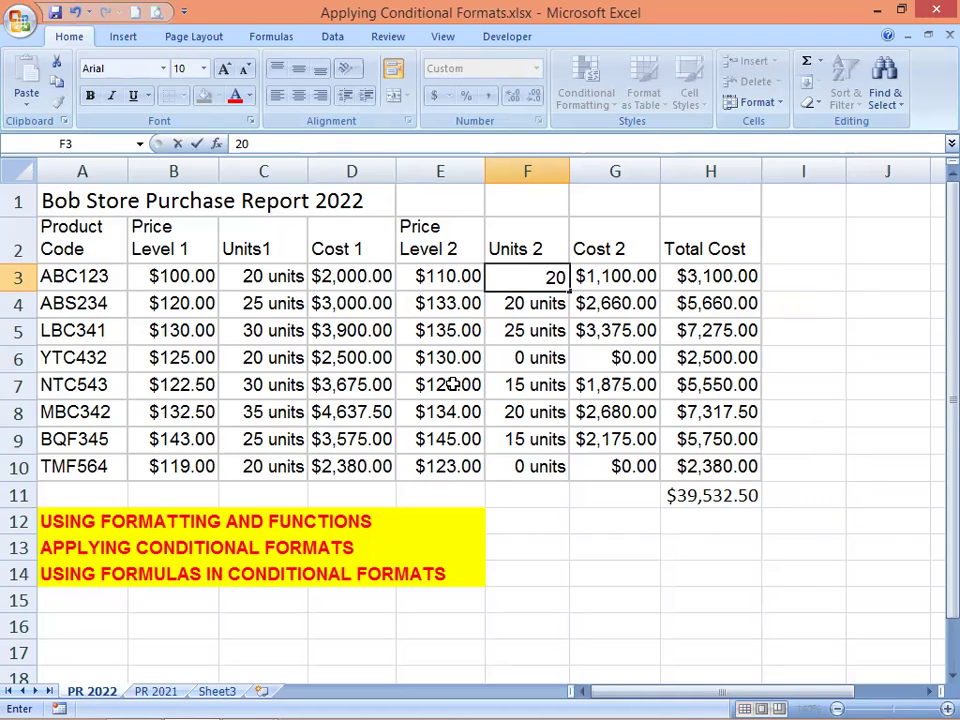
key("Return")
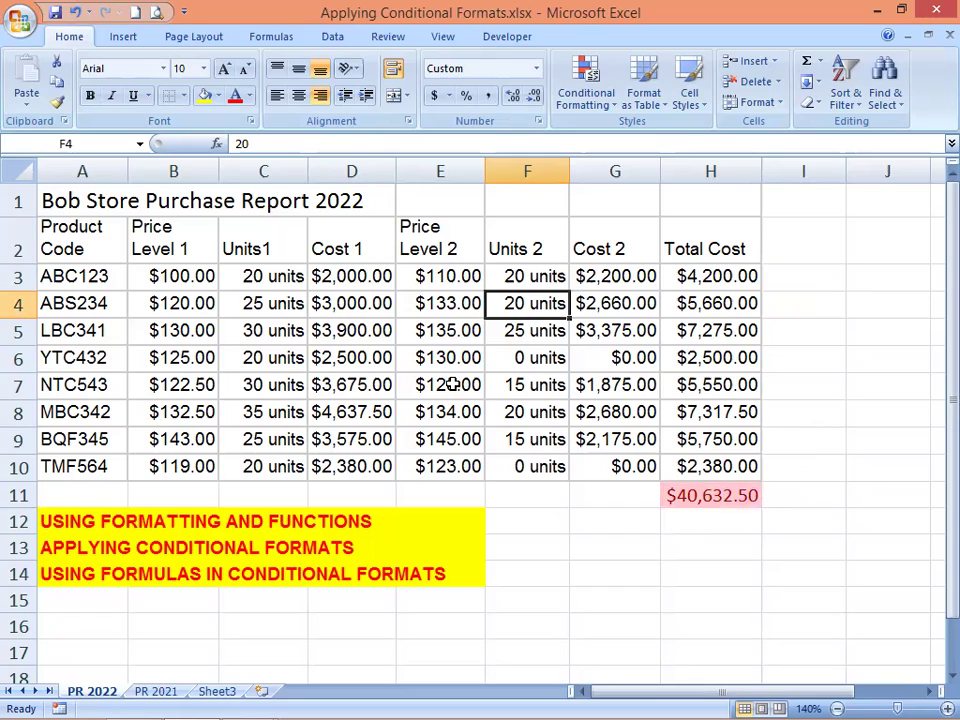
left_click(543, 275)
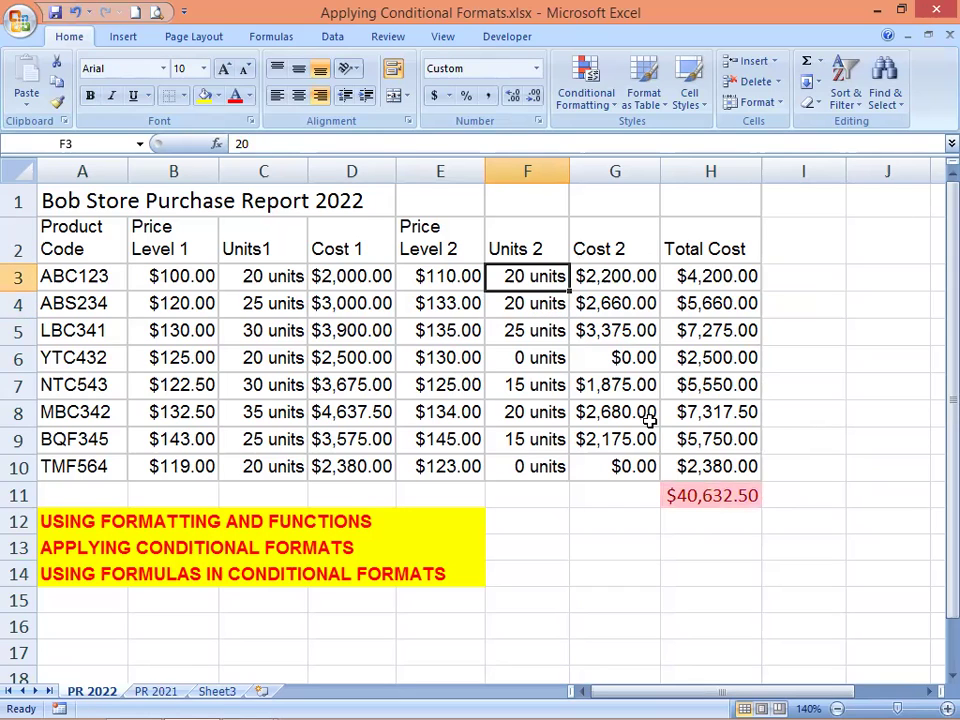
left_click(722, 494)
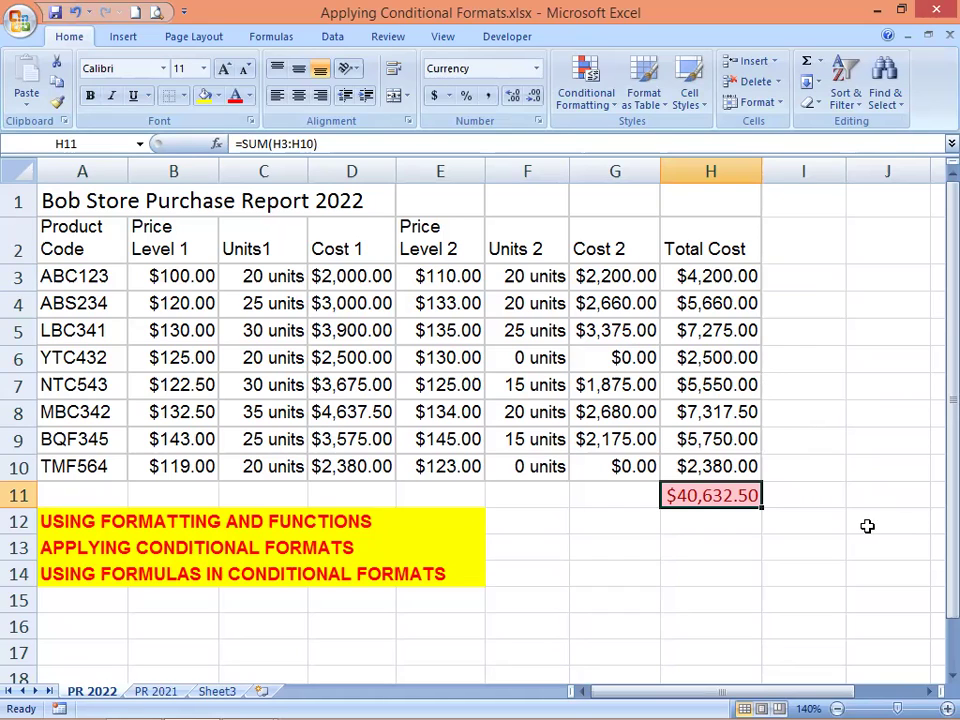
Start a formula-based conditional formatting rule for the ABC123 Total Cost cell H3 with the formula =D3<H3*0.9.
left_click(706, 275)
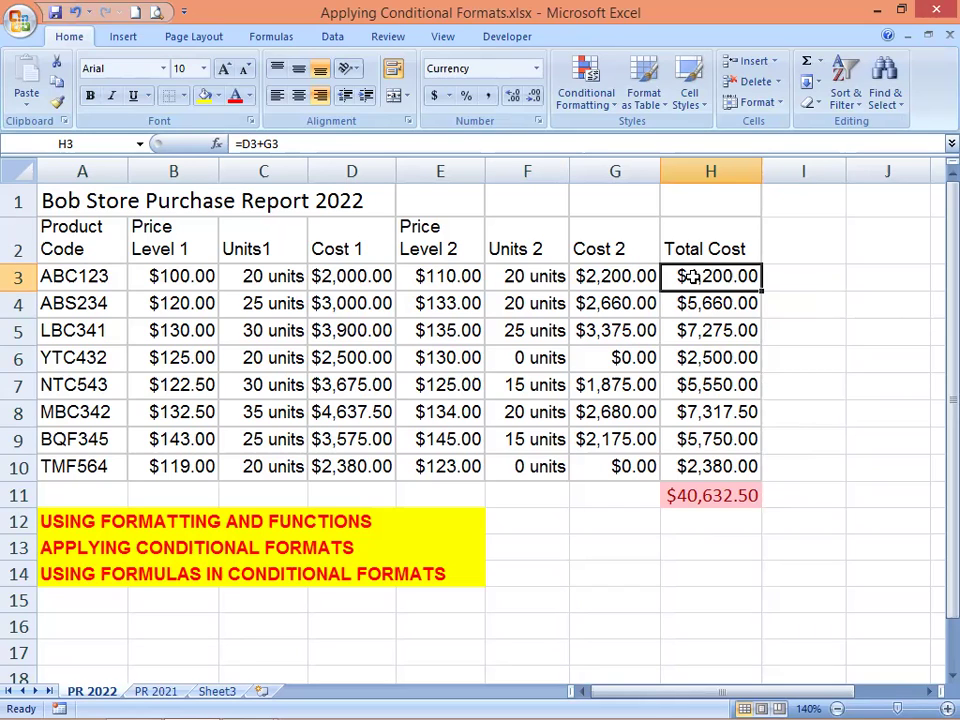
left_click(590, 76)
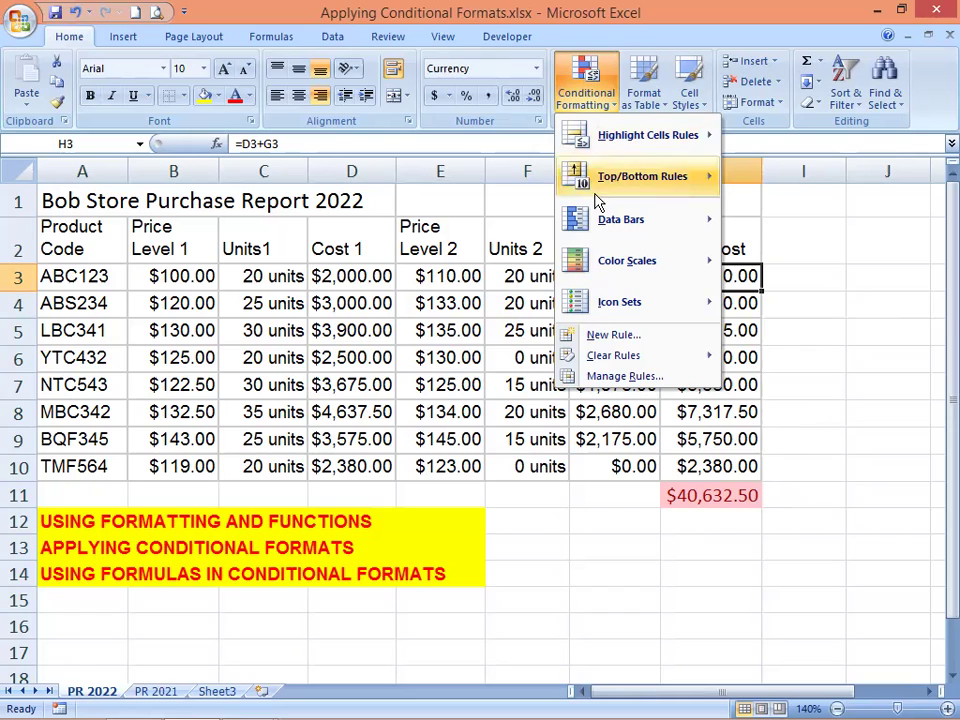
mouse_move(600, 238)
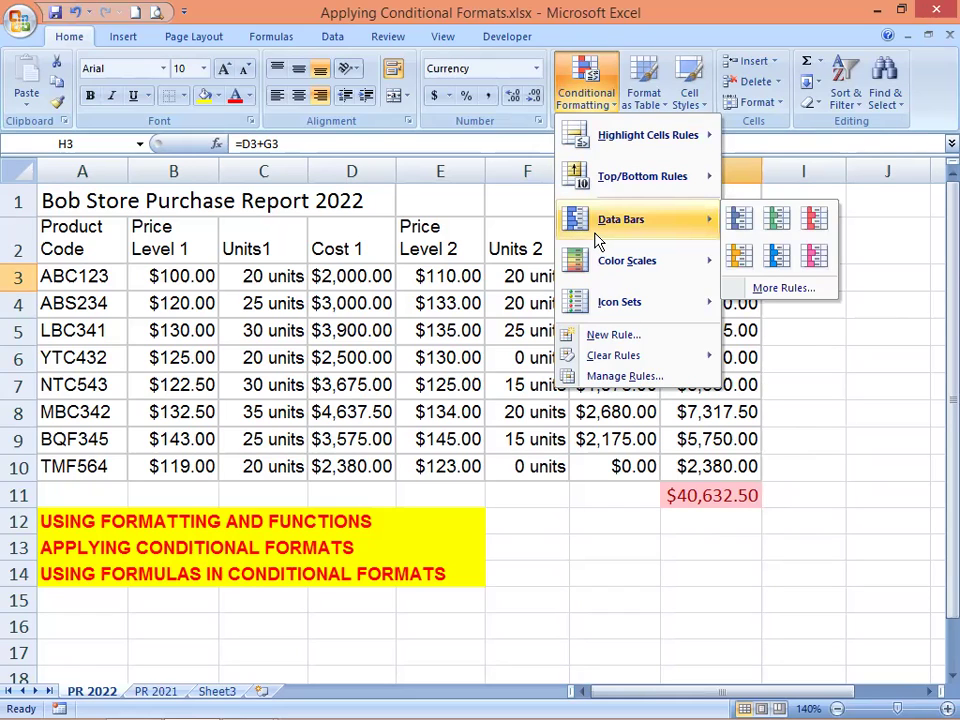
mouse_move(602, 280)
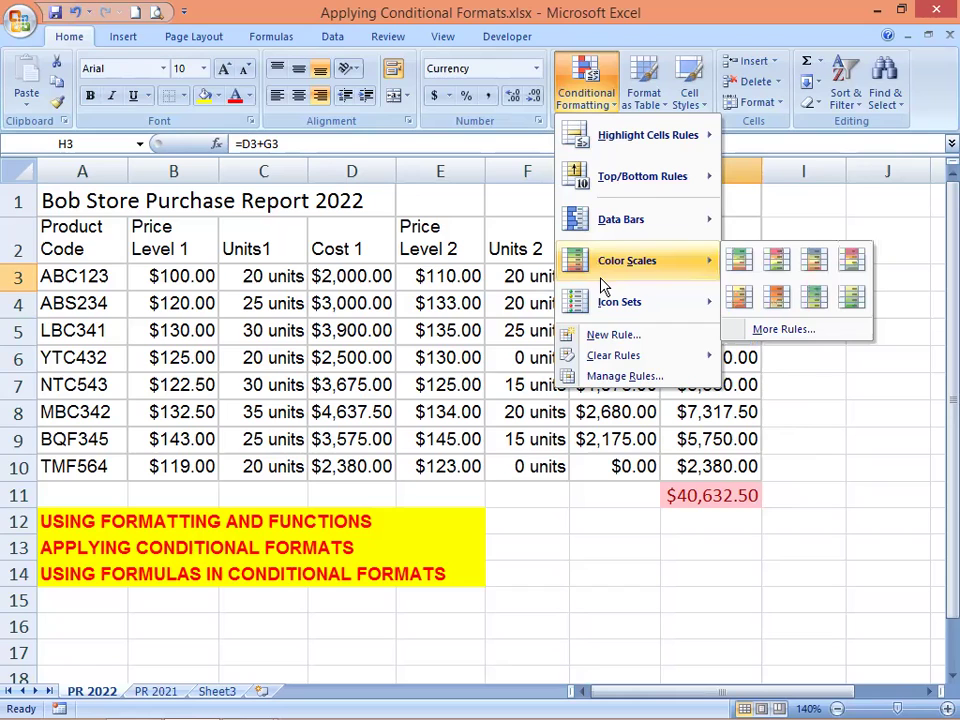
left_click(613, 336)
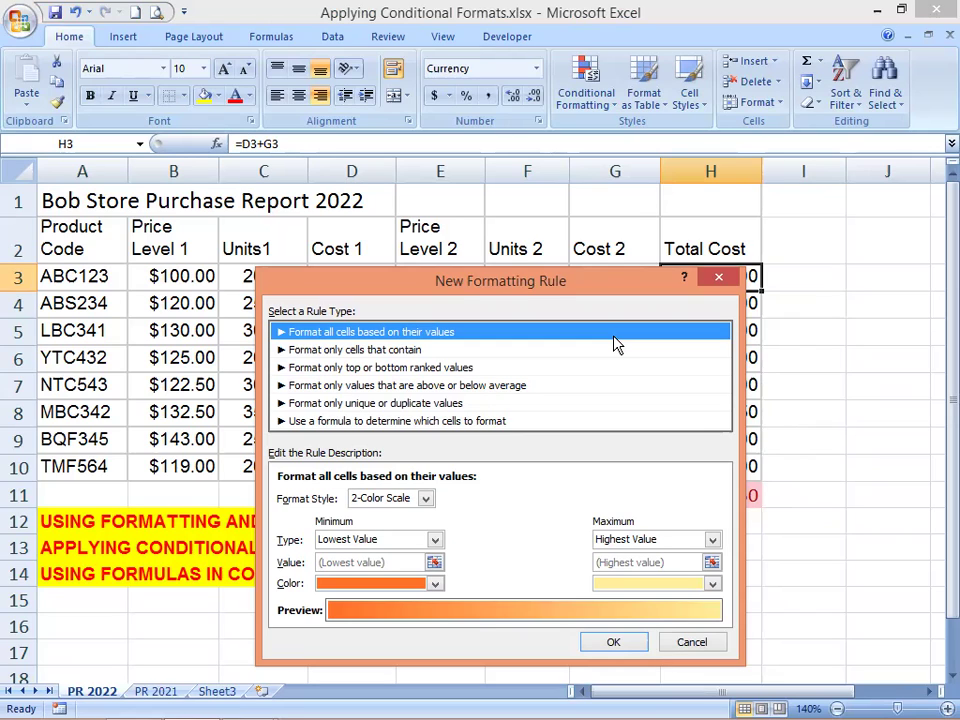
left_click(392, 421)
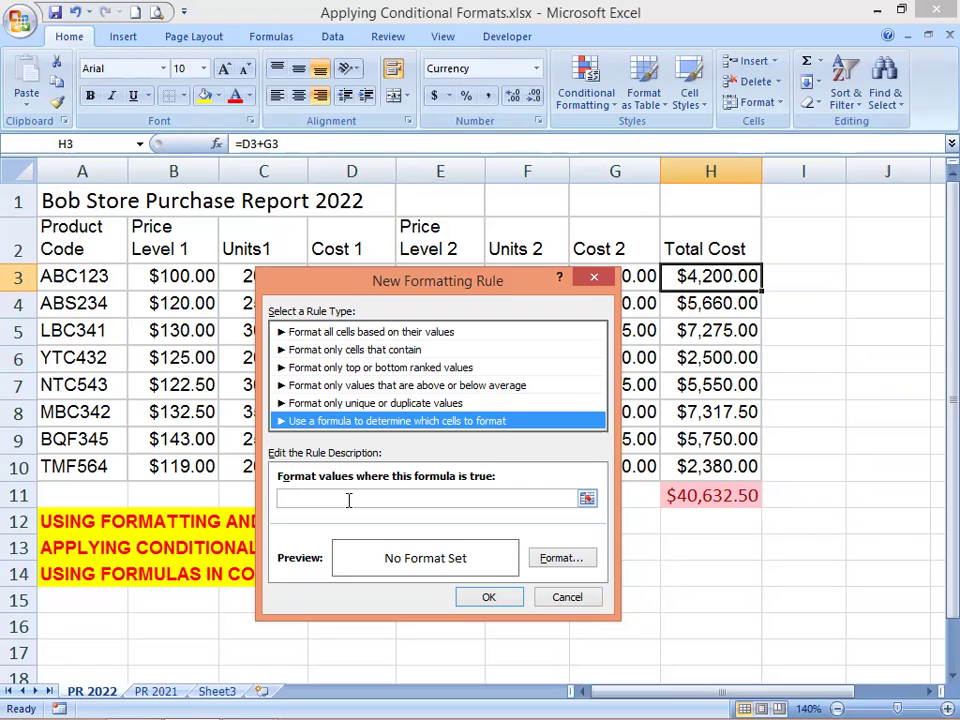
left_click(349, 498)
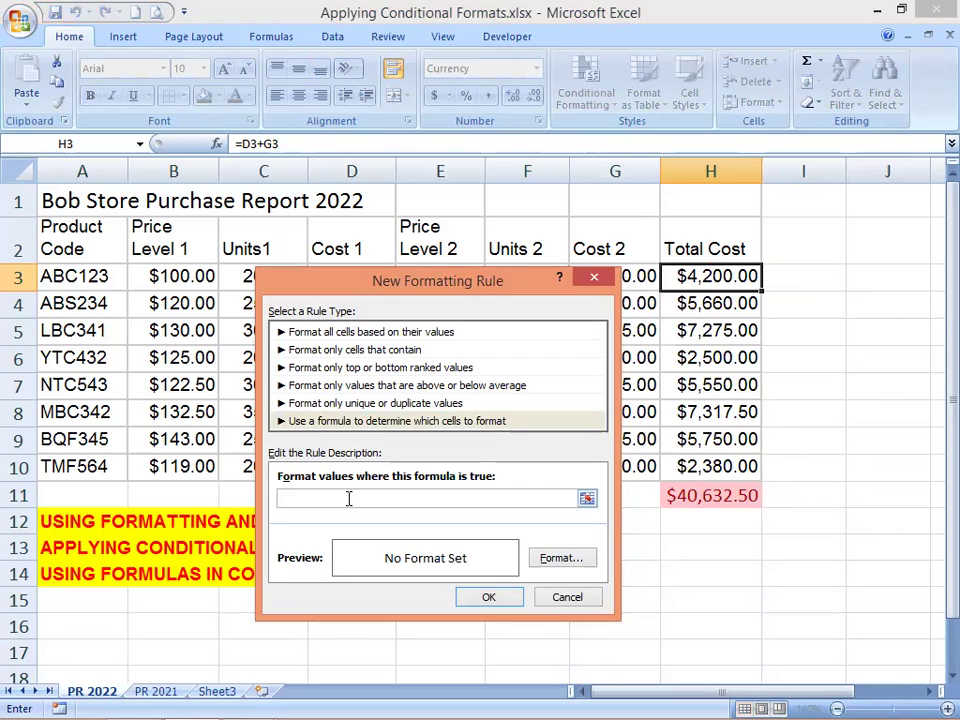
type("=")
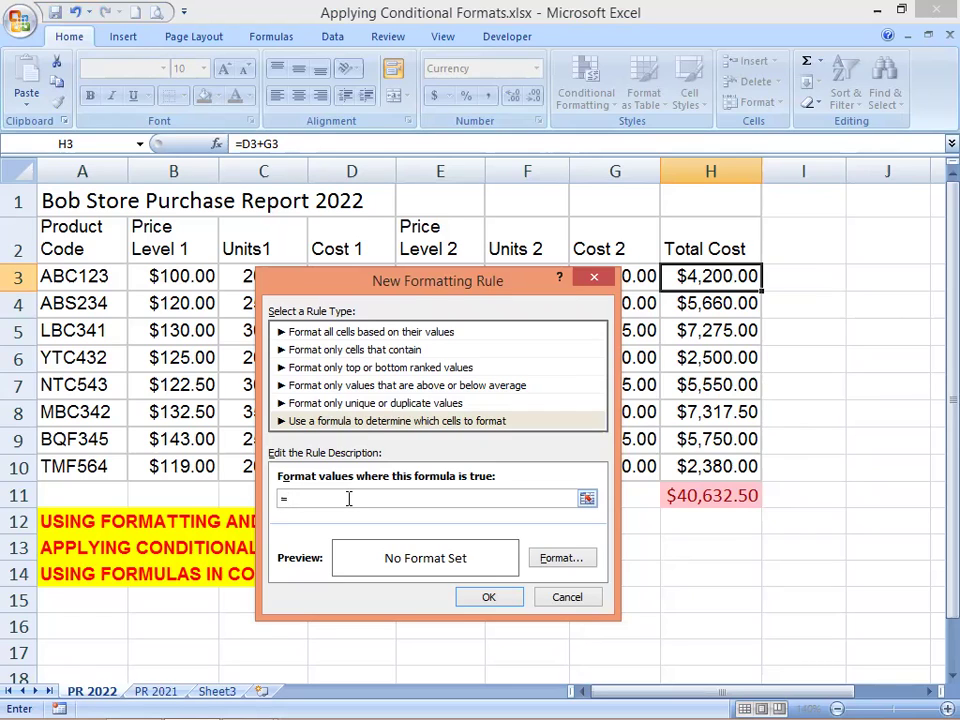
type("D3")
type("<")
type("H3")
type("*")
type("0.9")
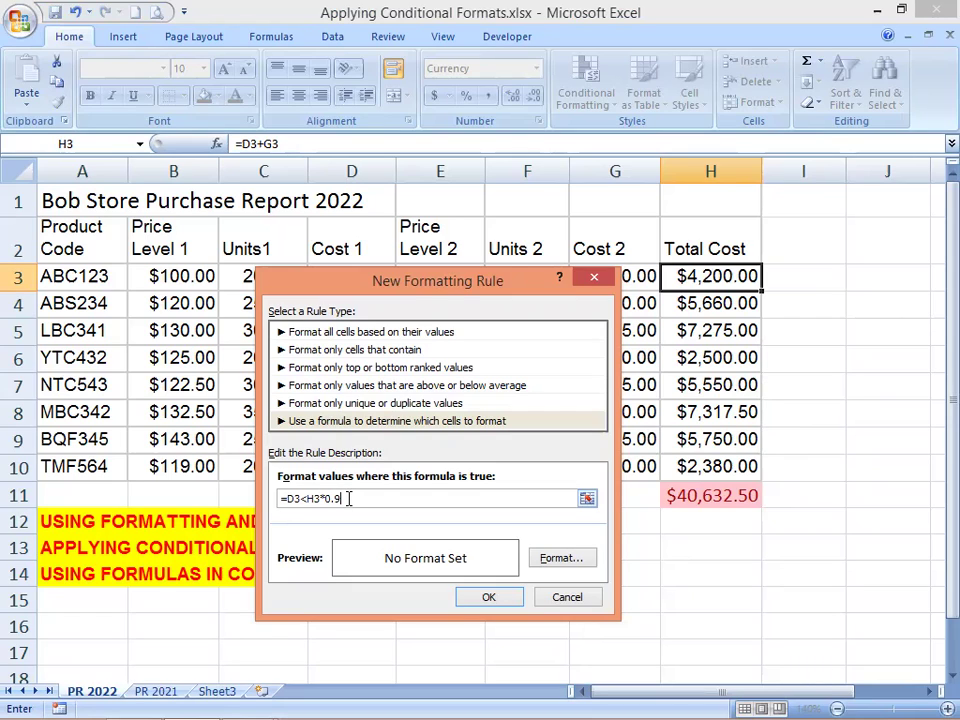
Give the =D3<H3*0.9 rule a standard red font colour and apply it to H3.
left_click(563, 559)
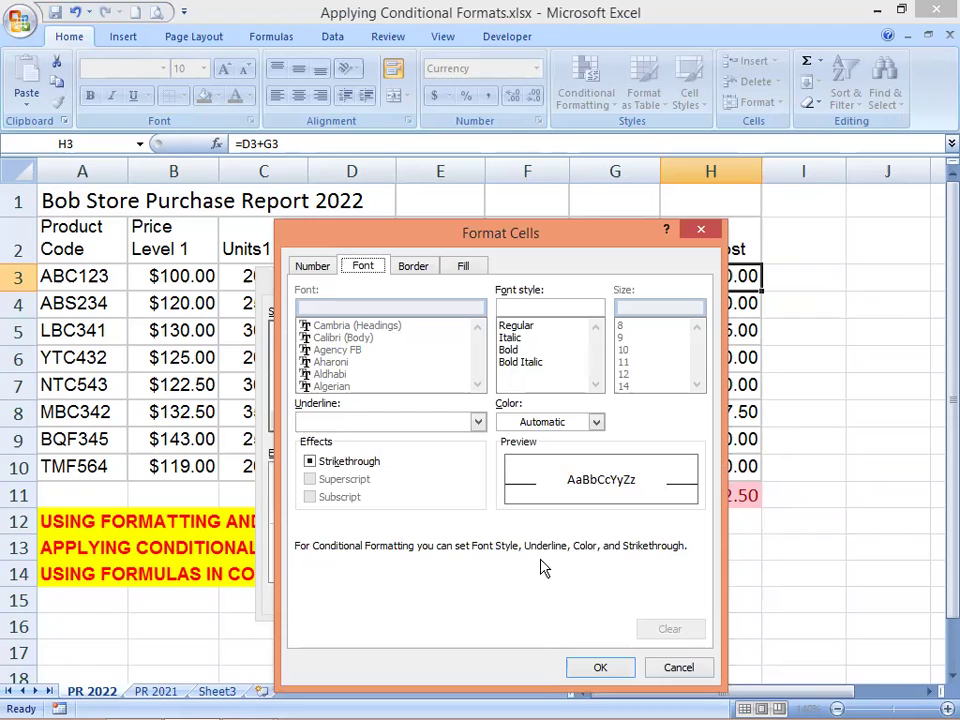
left_click(597, 422)
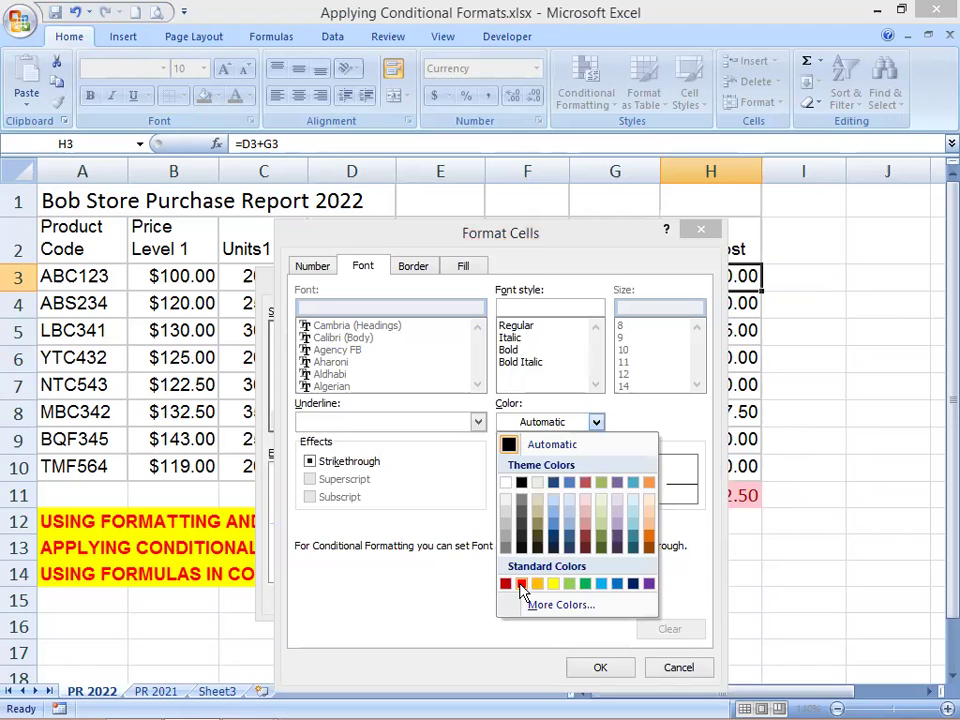
left_click(521, 584)
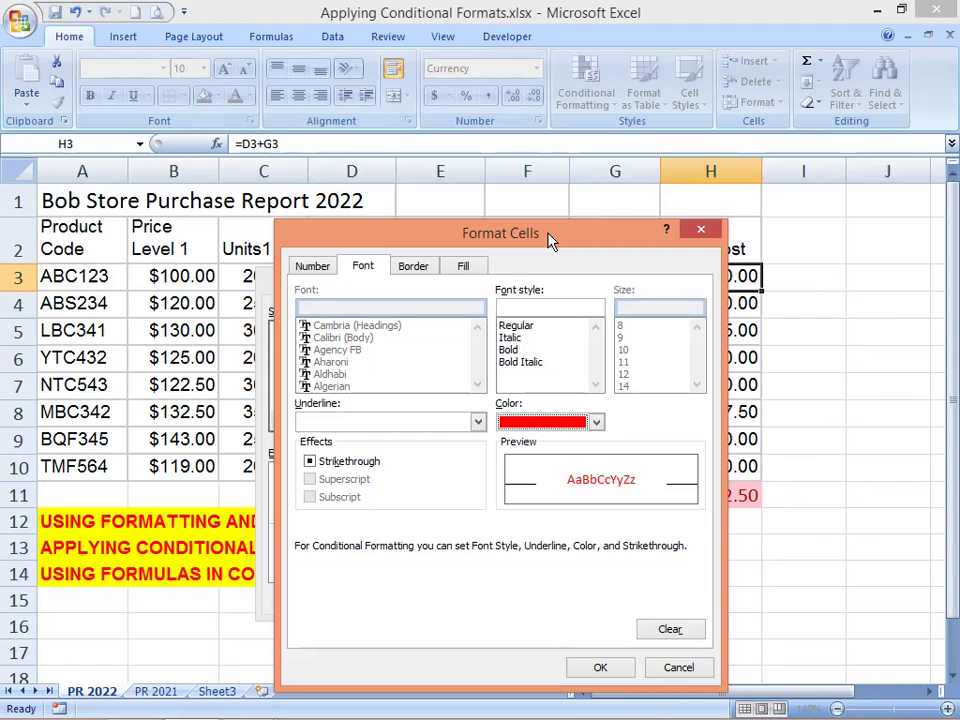
left_click_drag(553, 240, 500, 210)
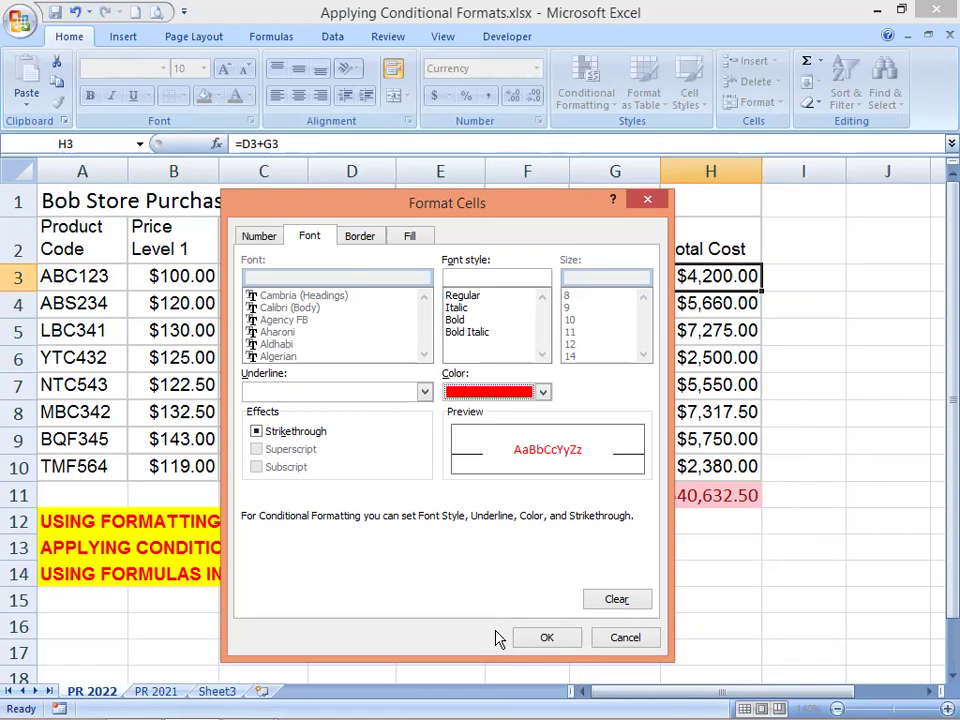
left_click(555, 637)
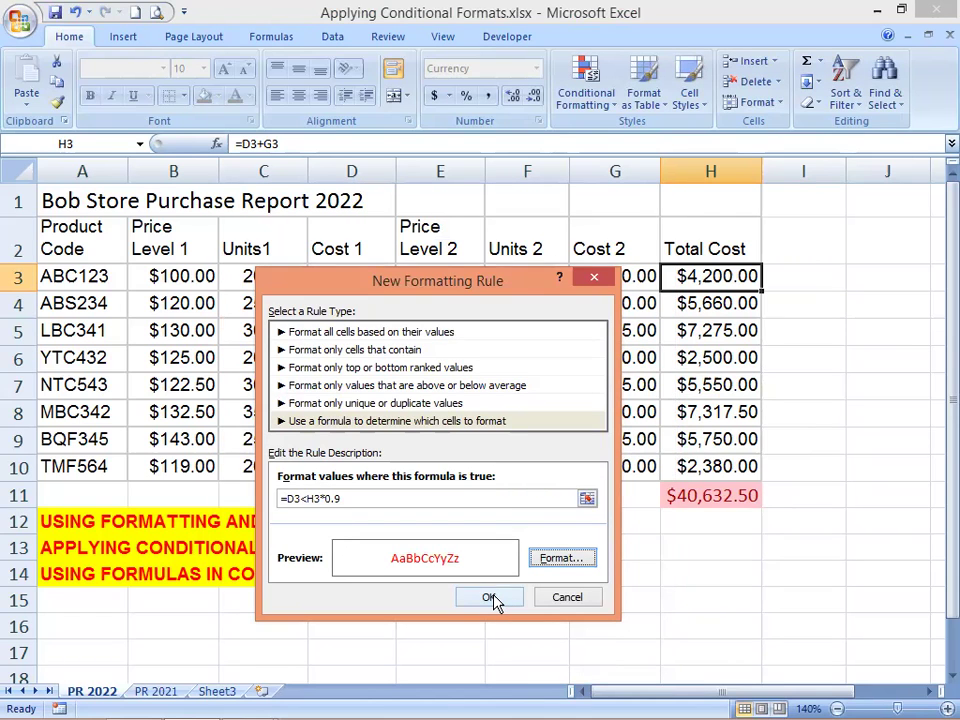
left_click(490, 598)
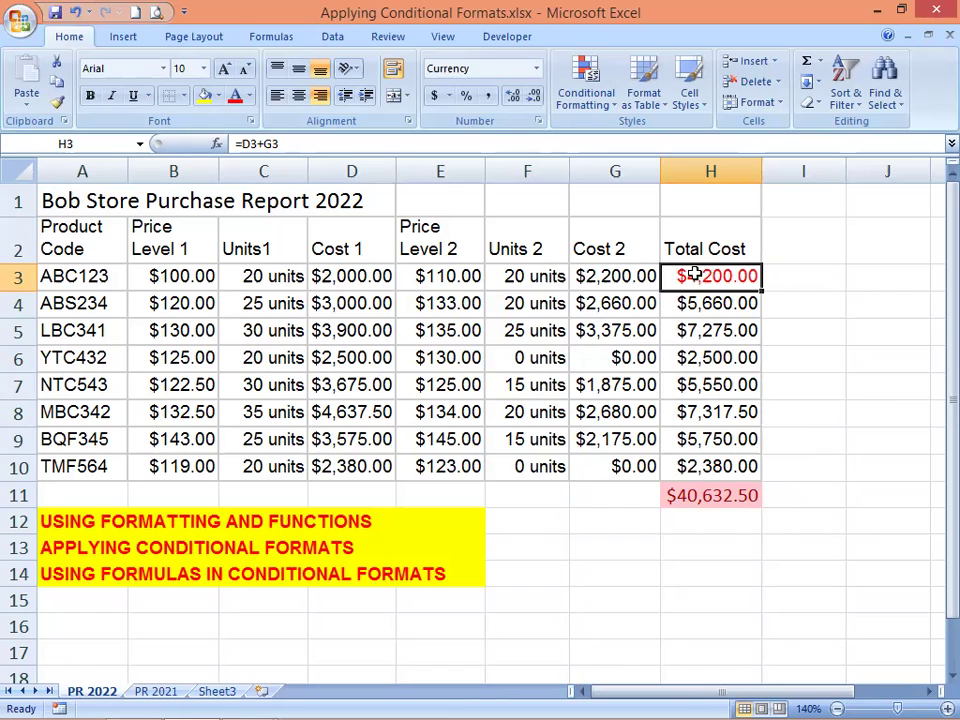
Start a second formula-based conditional formatting rule for H3 with the formula =G3<=H3*0.1.
left_click(588, 82)
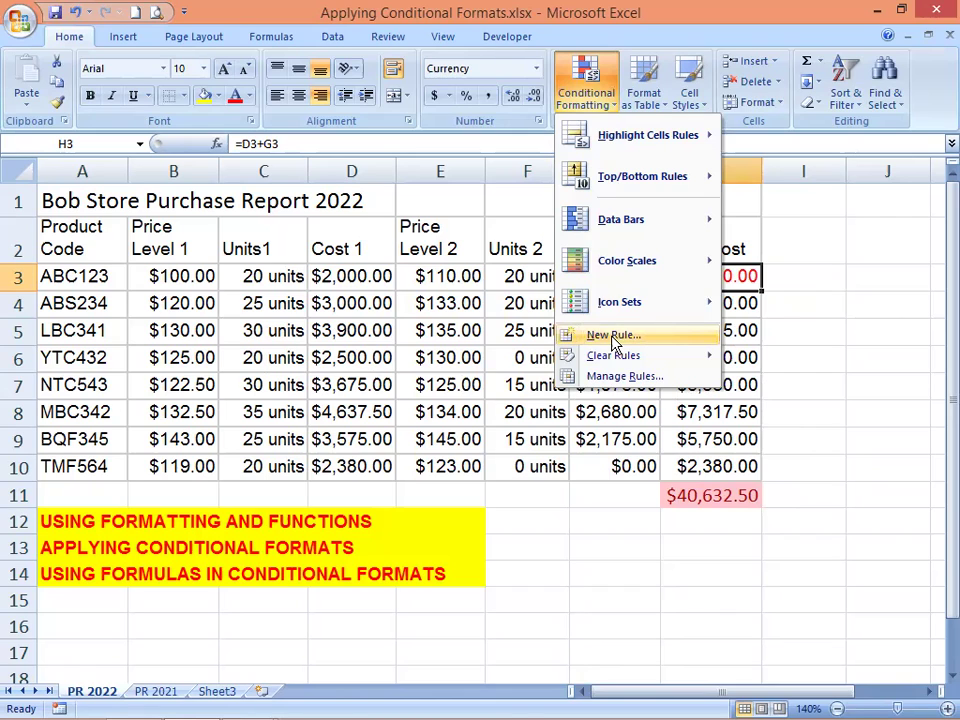
left_click(613, 338)
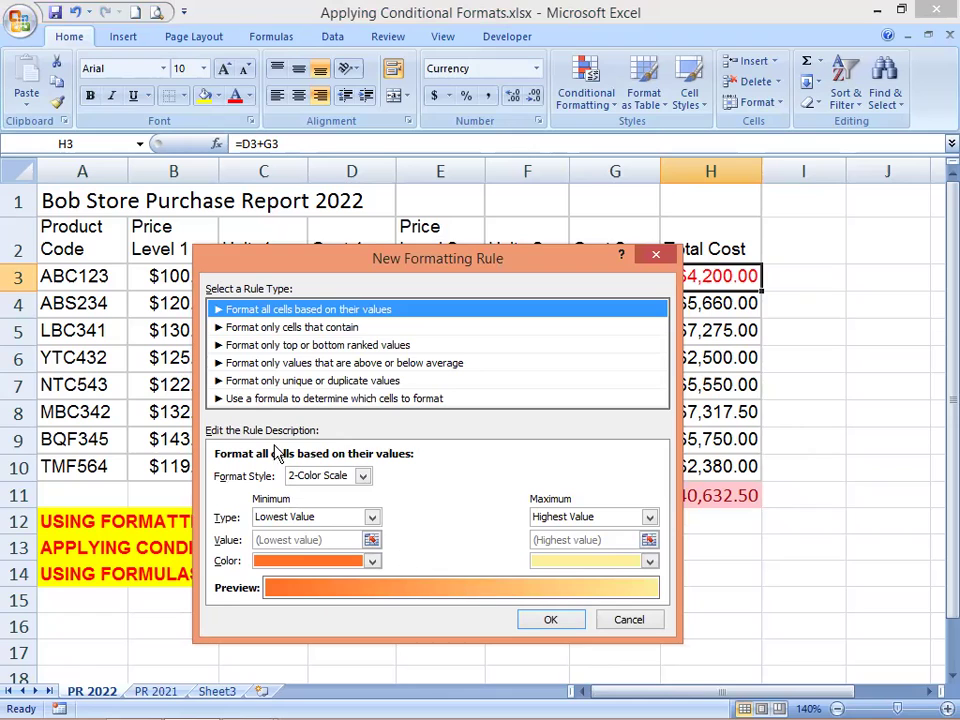
left_click(267, 399)
left_click(284, 472)
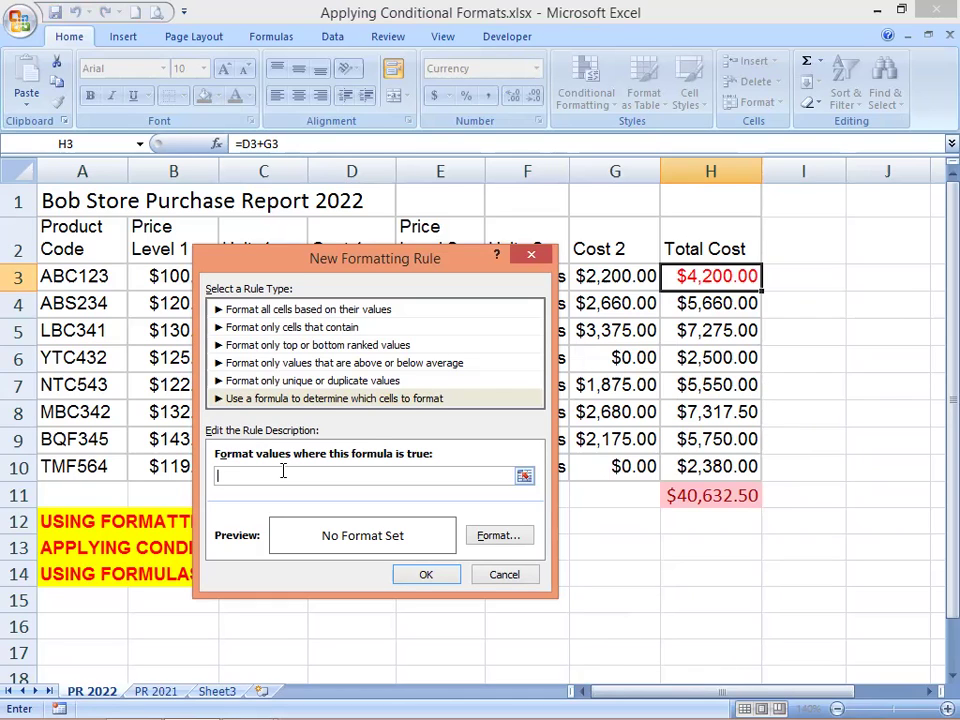
type("=G3")
type("<=")
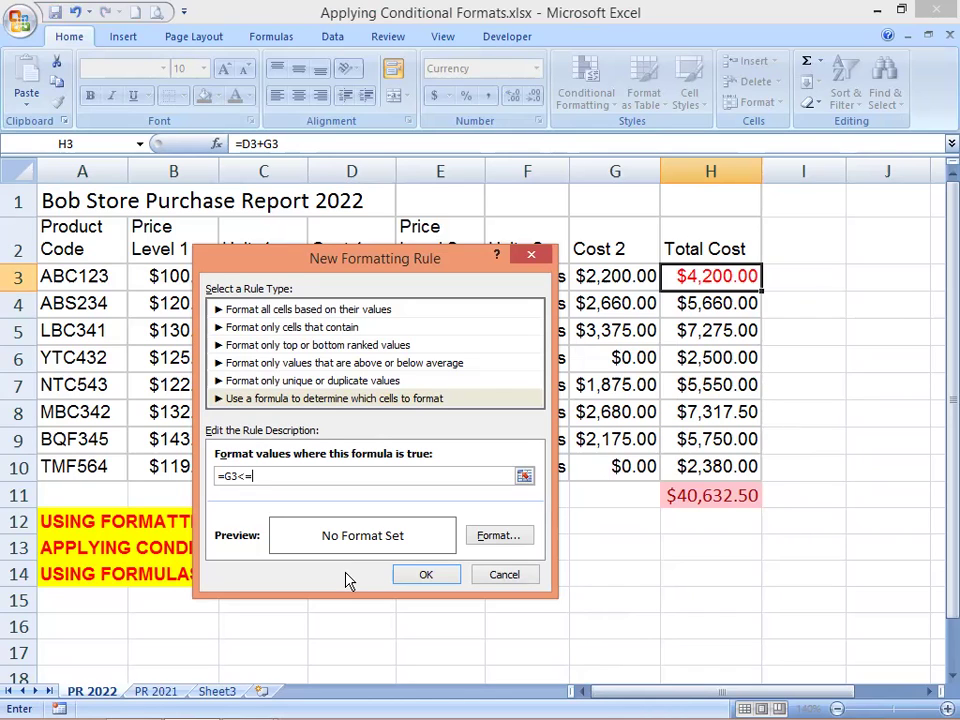
type("h3")
key("BackSpace")
key("BackSpace")
type("H3")
type("*0.1")
Give the =G3<=H3*0.1 rule a standard green font colour and apply it to H3.
left_click(488, 540)
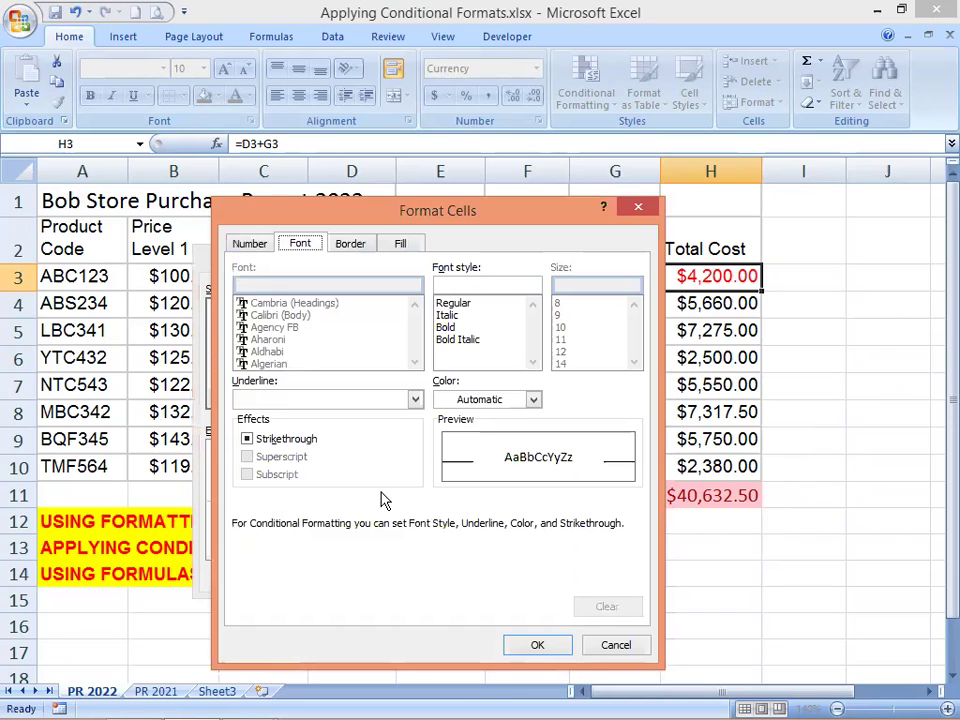
left_click(536, 400)
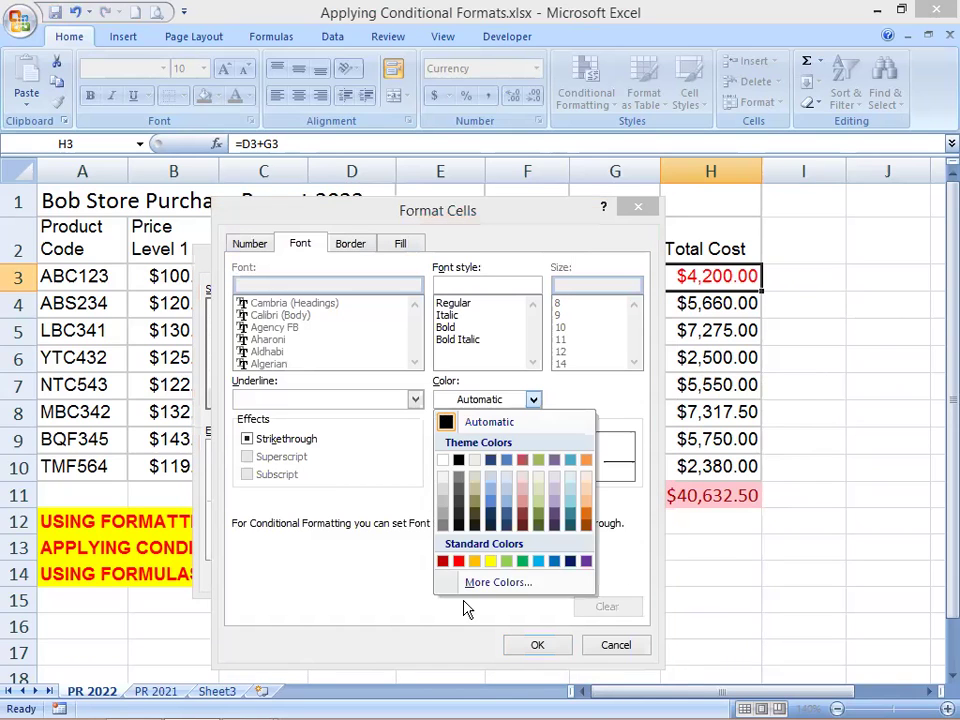
left_click(521, 566)
left_click(536, 647)
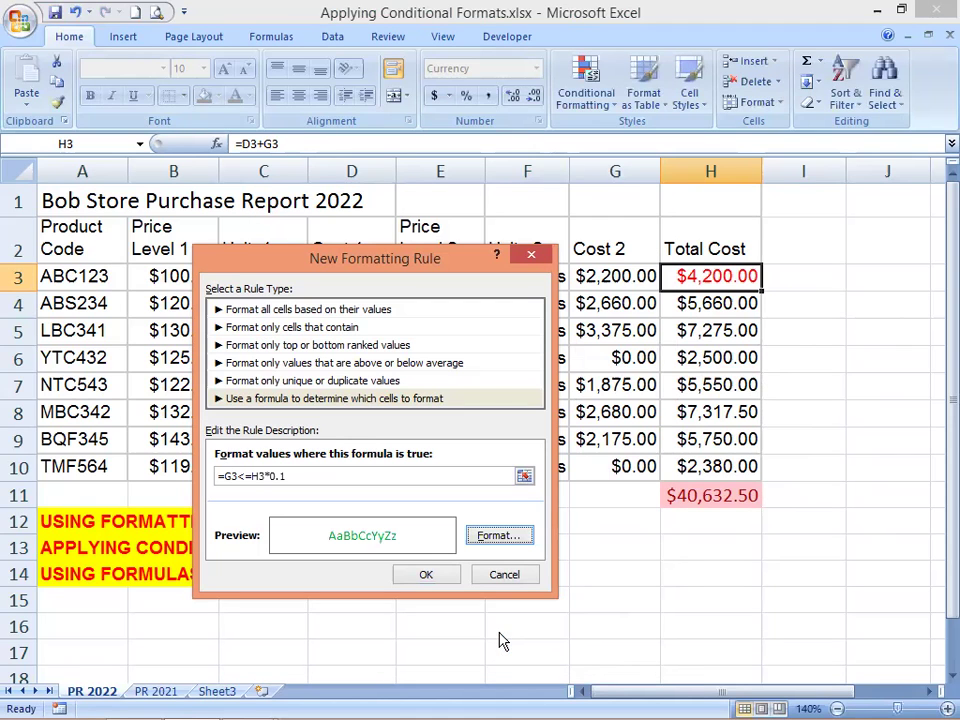
left_click(430, 576)
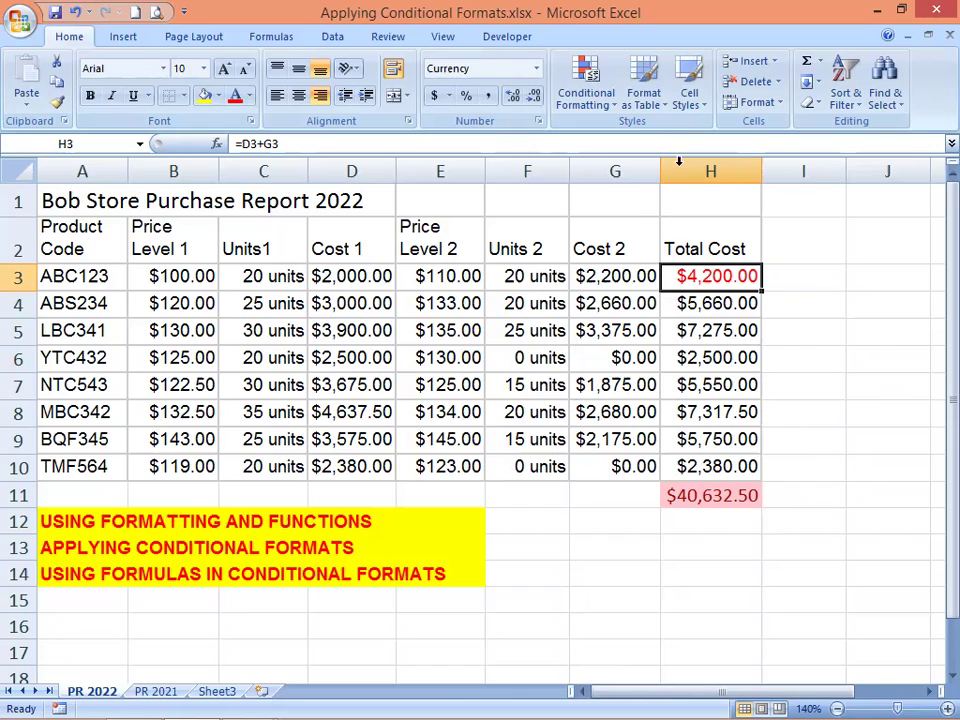
Review the list of conditional formatting rules applied to H3 and close it.
left_click(590, 92)
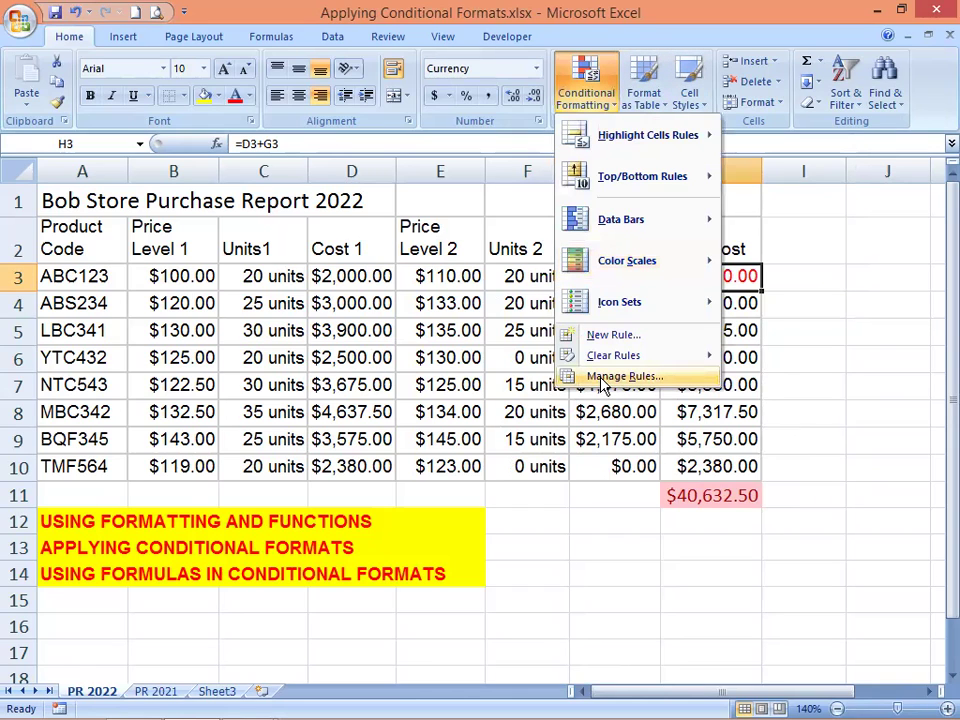
left_click(603, 377)
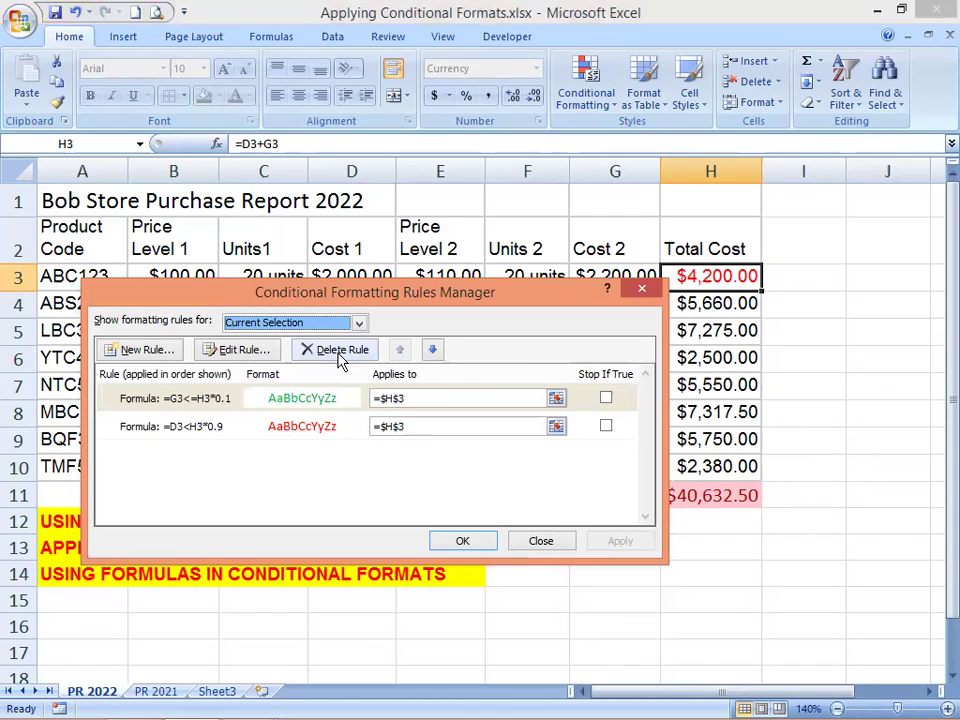
left_click(463, 541)
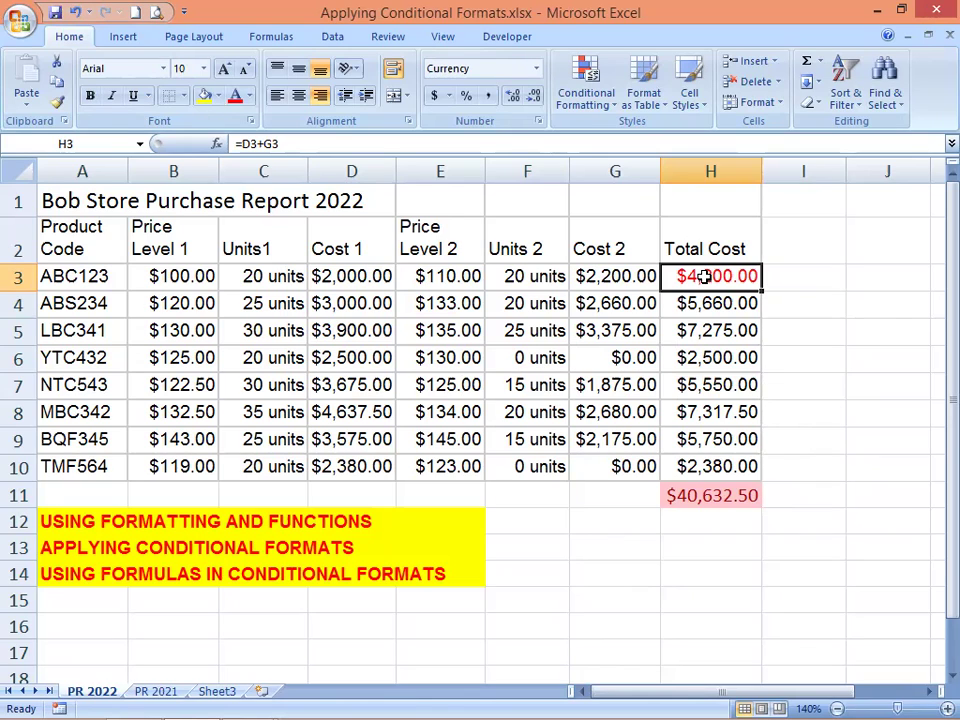
Fill H3 with its conditional formats down through H10 and check the font colours of the Total Cost cells.
left_click_drag(760, 289, 739, 461)
left_click(688, 362)
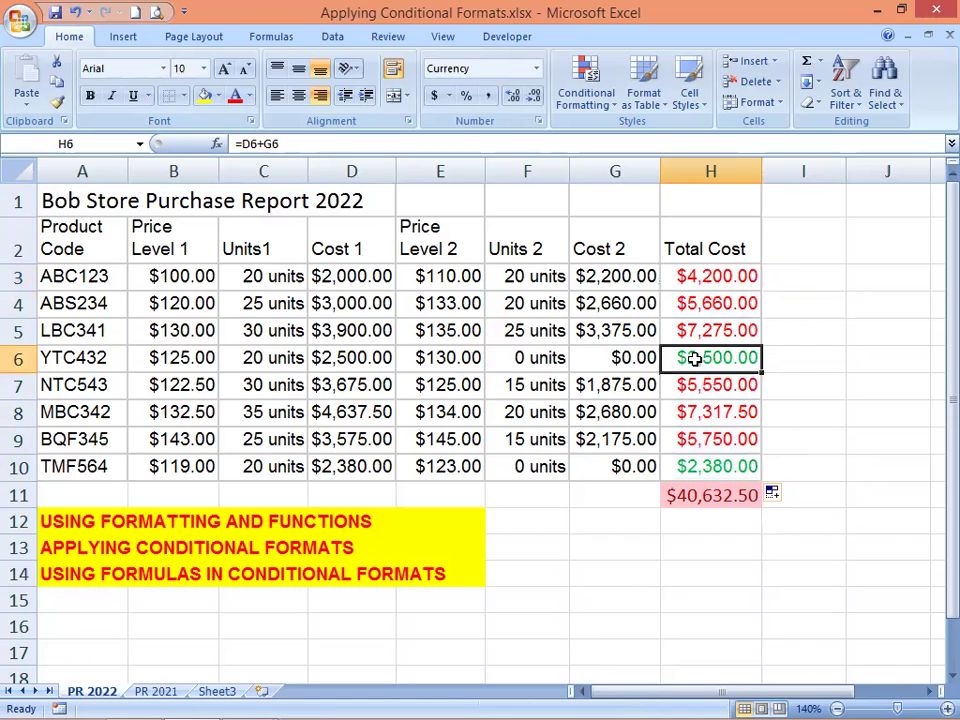
left_click_drag(711, 270, 707, 331)
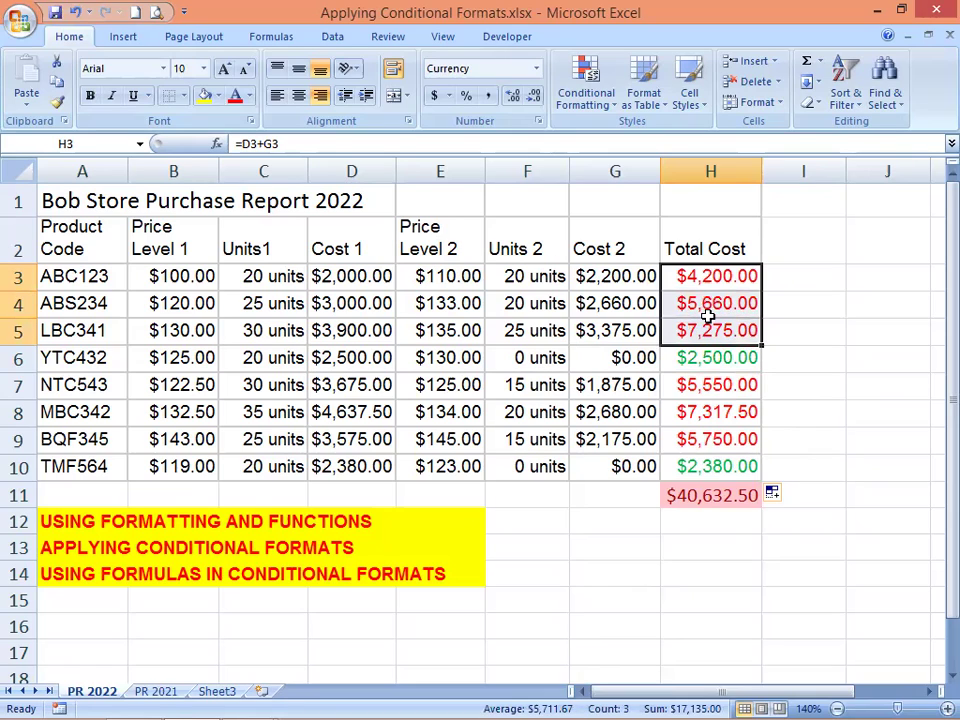
left_click(692, 360)
left_click(704, 394)
left_click_drag(704, 397, 705, 440)
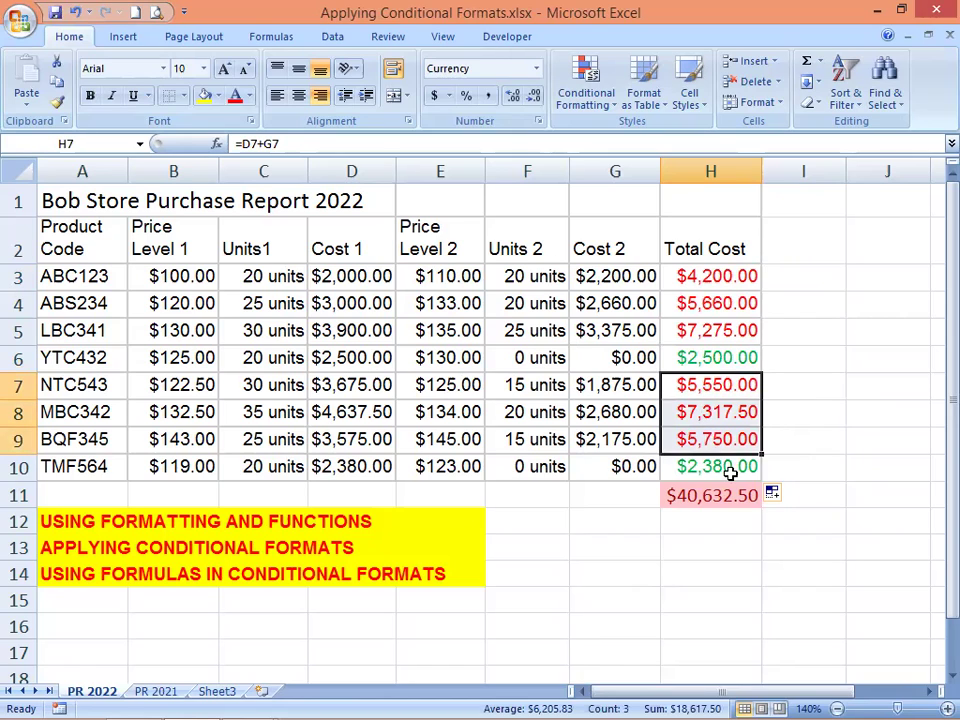
left_click(731, 472)
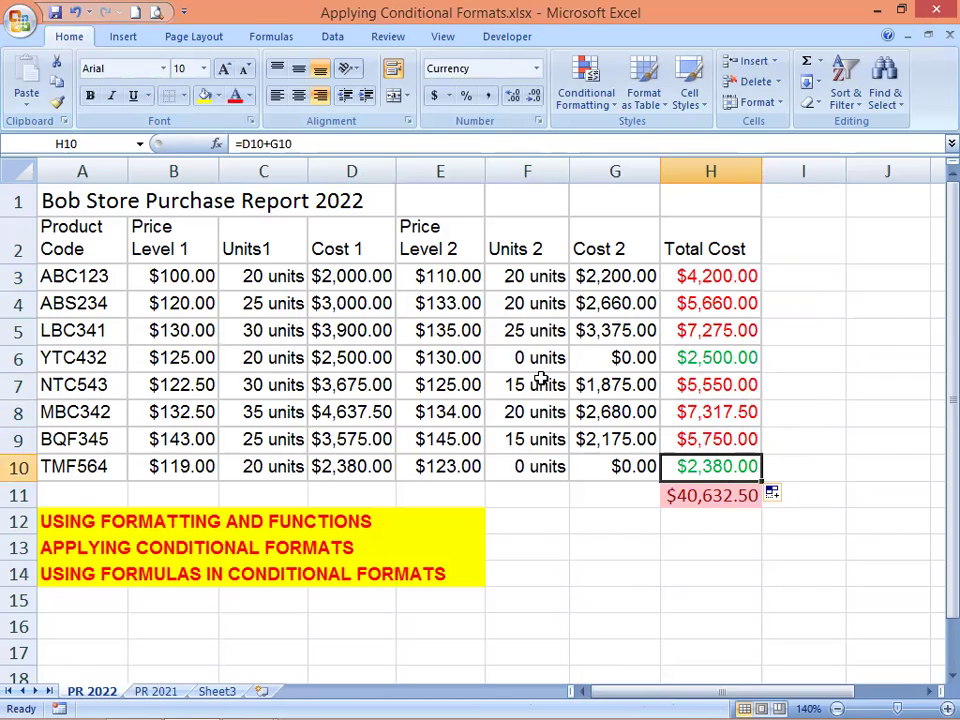